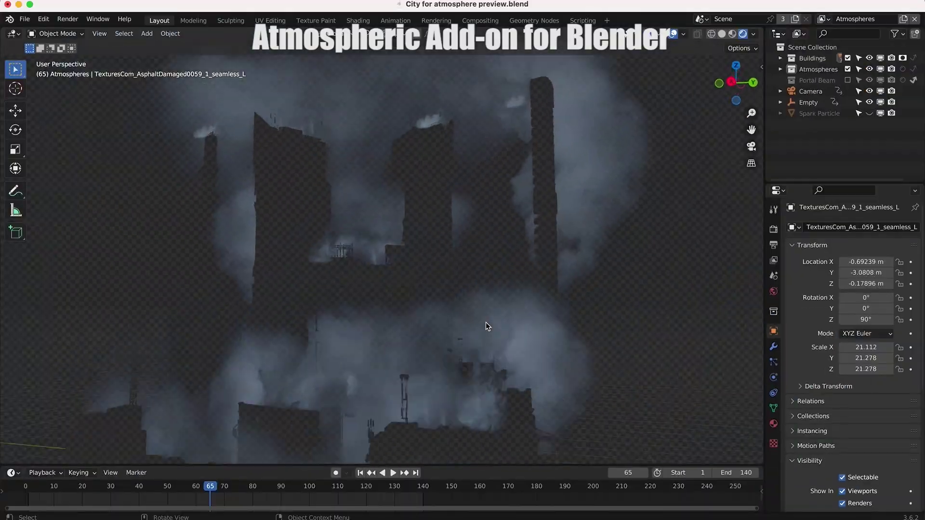
Step: Zoom out and orbit the view to see more of the foggy city scene
scroll(485, 322, "down", 3)
middle_click_drag(488, 318, 563, 298)
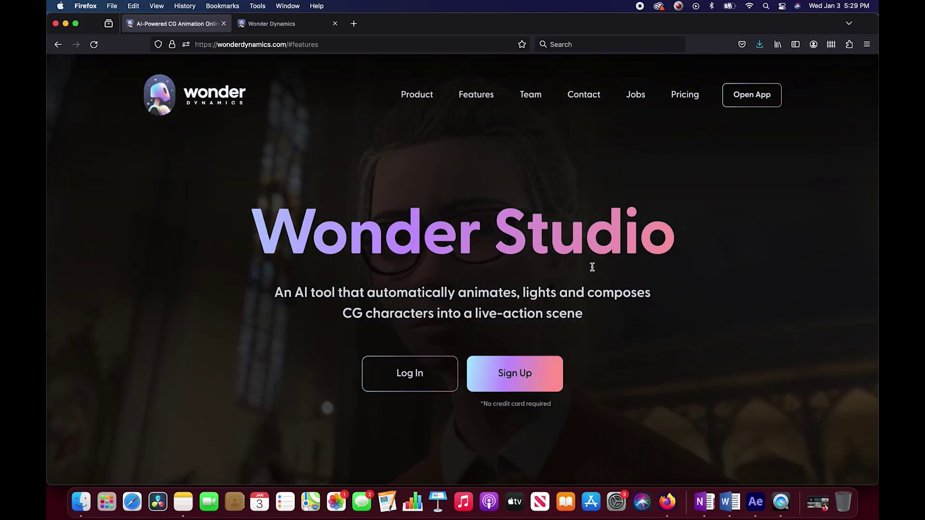
Step: Scroll the Wonder Dynamics homepage past the browser mockup and shot-by-shot sections to frame-by-frame VFX
scroll(681, 318, "down", 10)
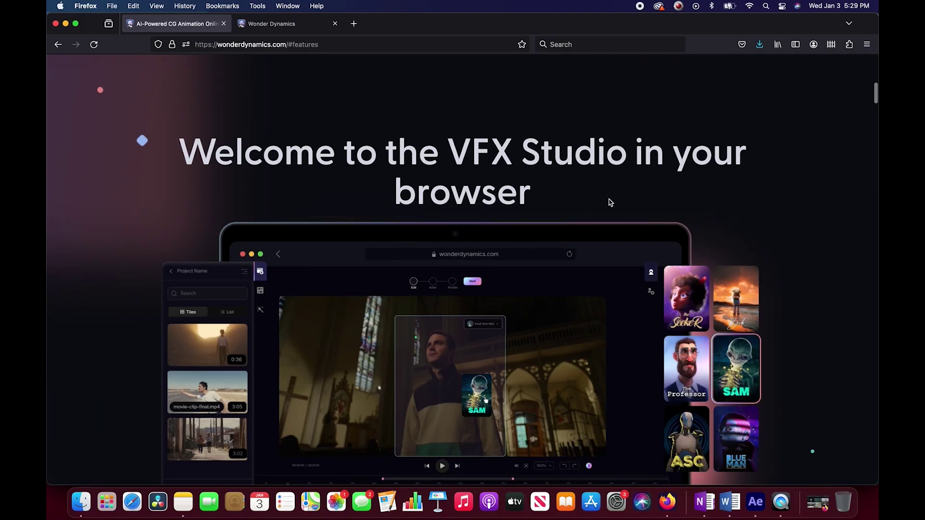
scroll(574, 193, "down", 3)
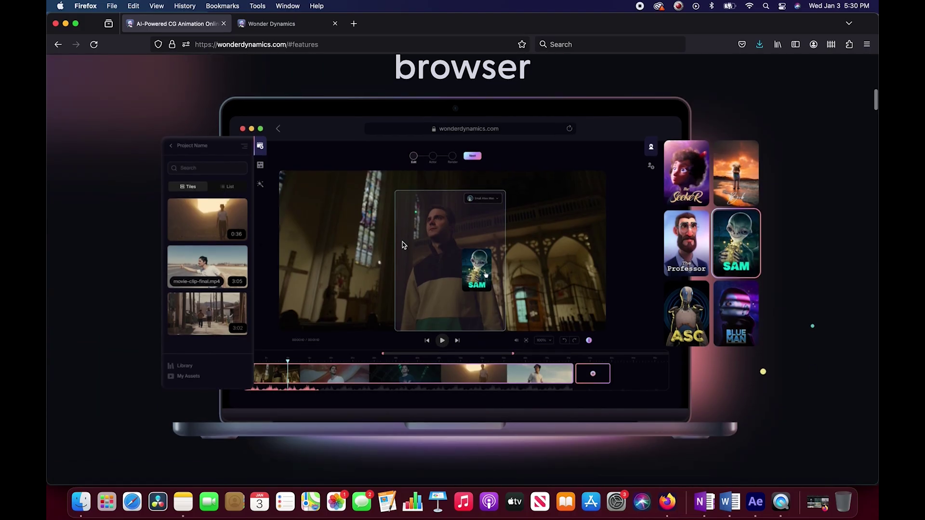
scroll(382, 342, "down", 8)
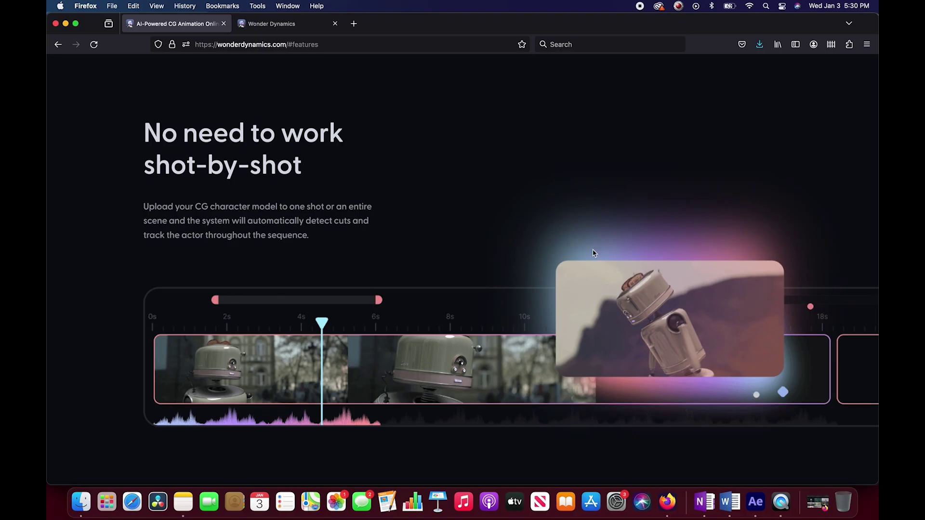
scroll(593, 253, "down", 10)
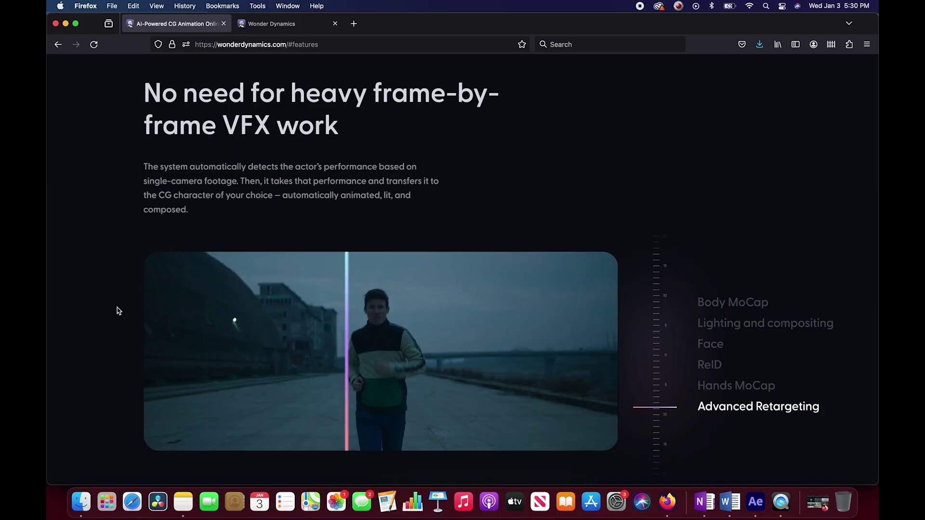
scroll(114, 315, "down", 5)
scroll(113, 316, "up", 5)
scroll(114, 293, "down", 1)
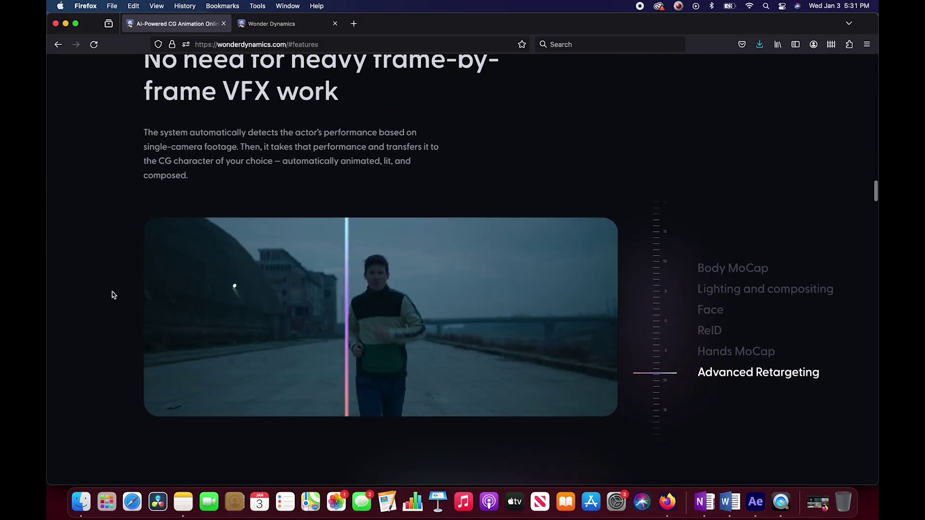
Step: Scroll past Adaptive To Existing Pipeline down to the Export individual elements list
scroll(113, 289, "down", 15)
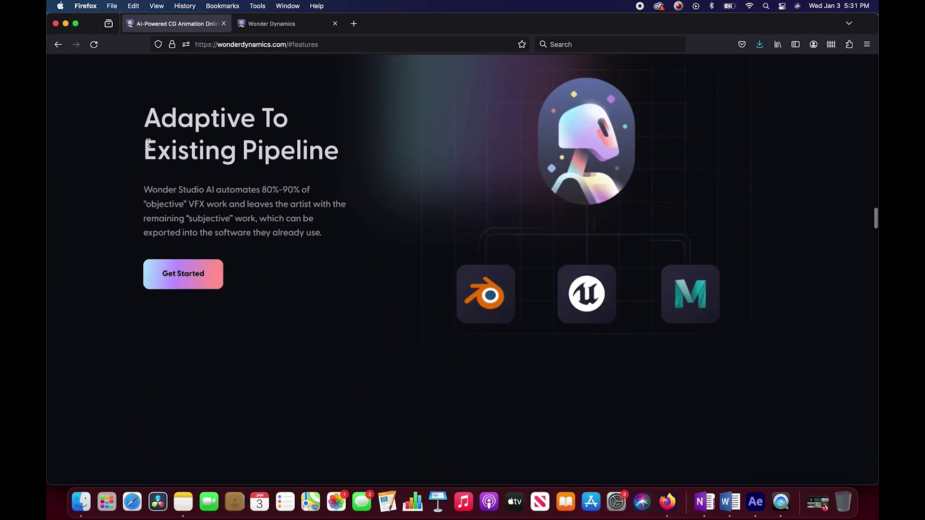
scroll(501, 88, "up", 3)
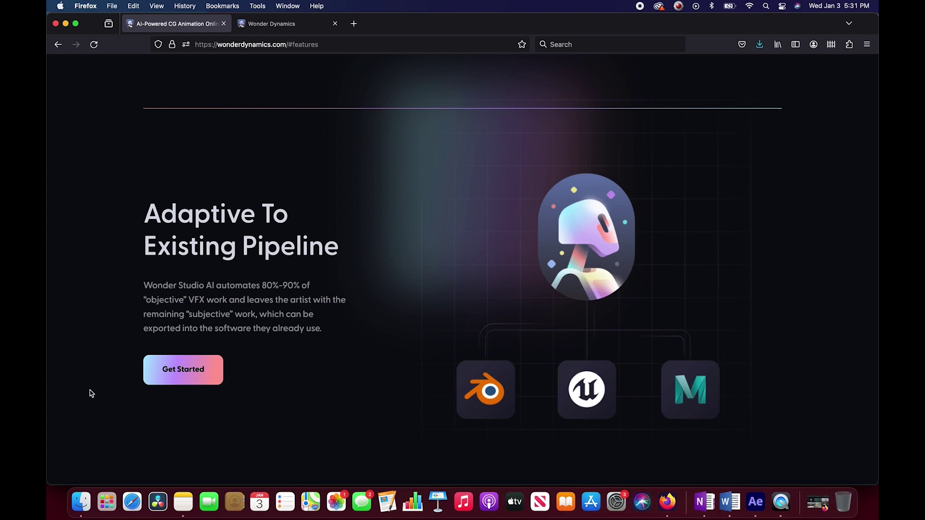
scroll(99, 409, "down", 3)
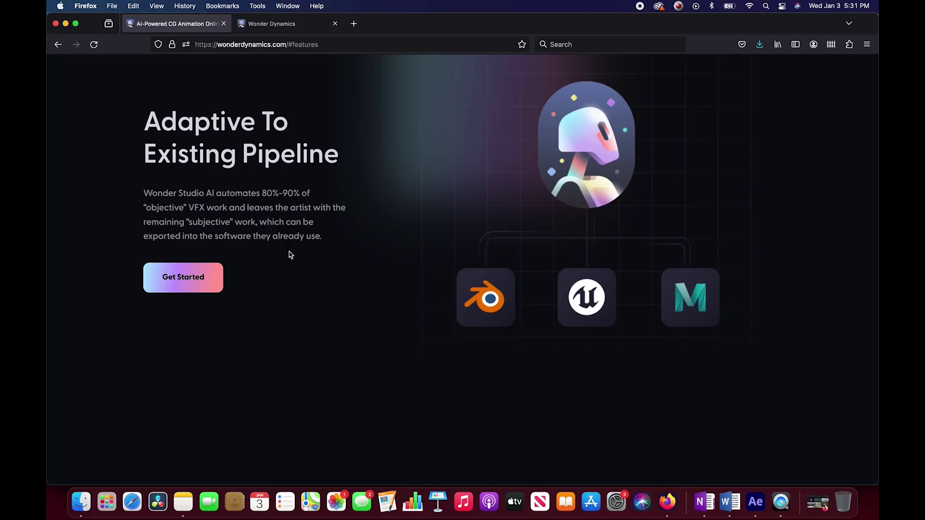
scroll(252, 224, "up", 2)
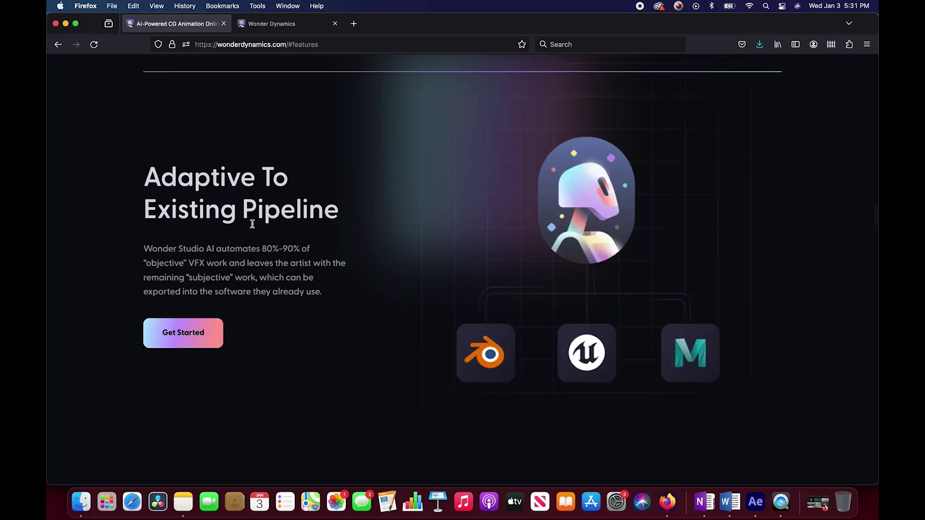
scroll(252, 226, "down", 10)
scroll(245, 224, "up", 3)
Step: Preview the Motion Capture, Character Pass, Alpha Mask and Clean Plate export elements
scroll(228, 268, "down", 3)
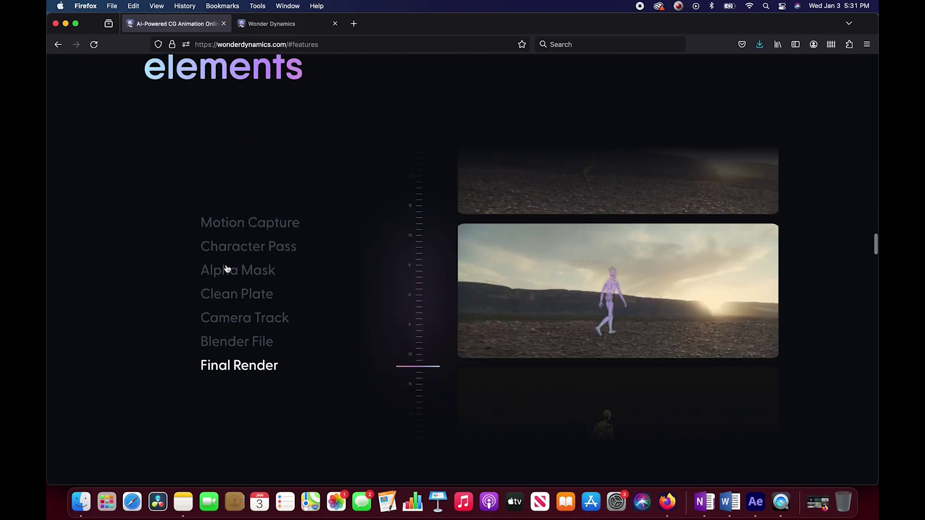
left_click(254, 235)
scroll(254, 235, "up", 3, "ctrl")
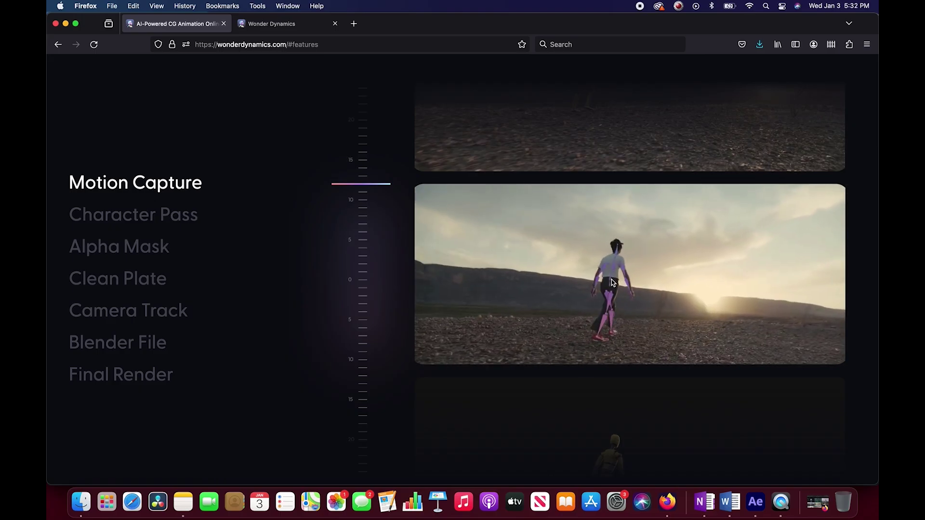
left_click(162, 217)
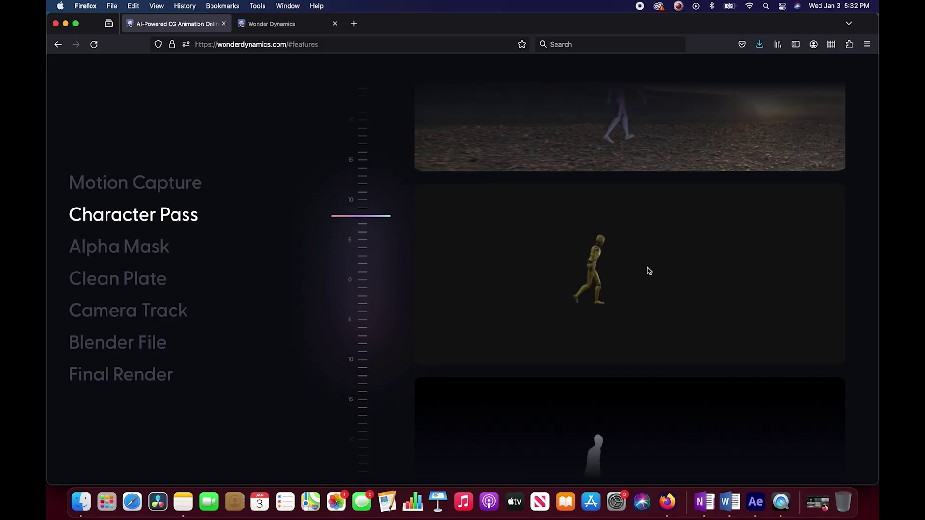
left_click(155, 259)
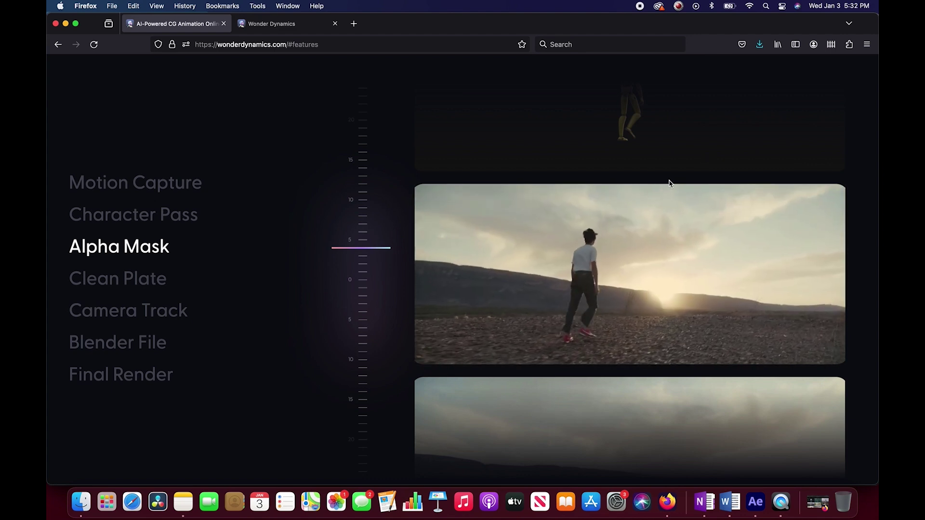
left_click(120, 276)
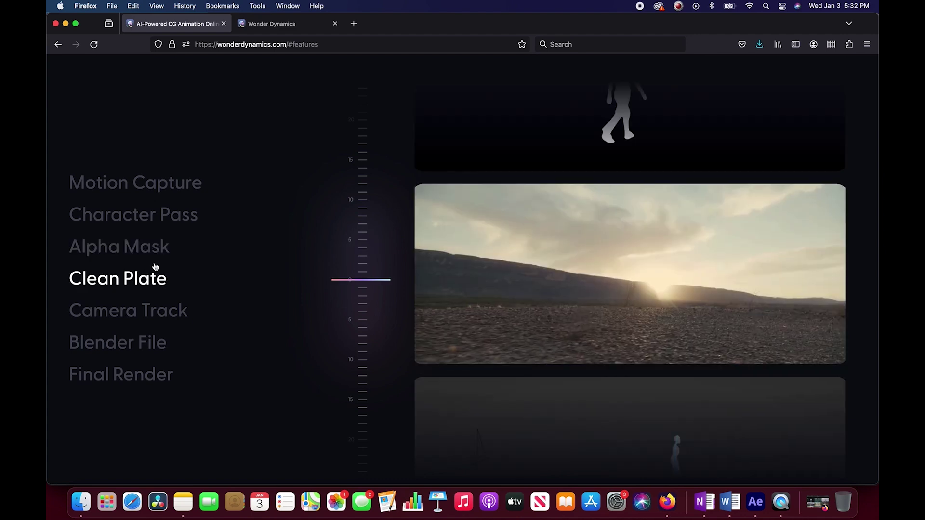
Step: Preview the Blender File and Final Render export elements
scroll(639, 297, "up", 5, "ctrl")
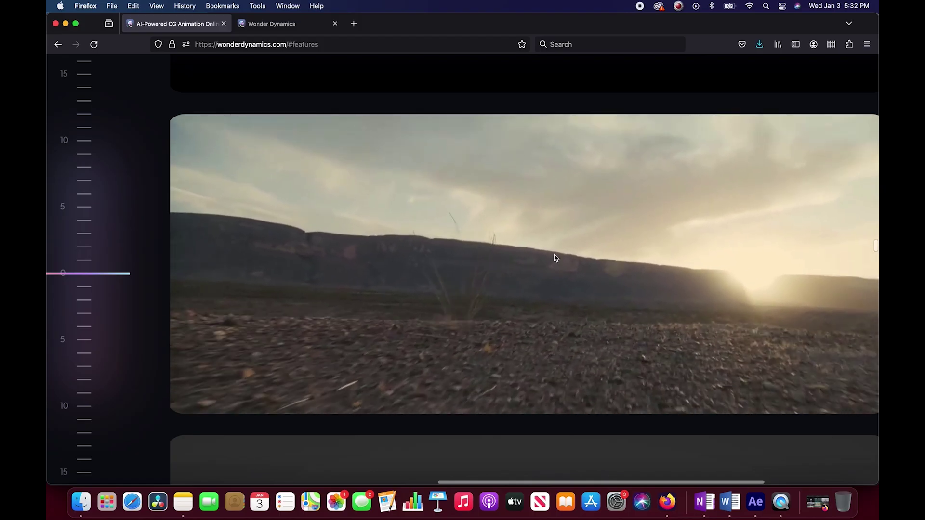
scroll(553, 259, "down", 5, "ctrl")
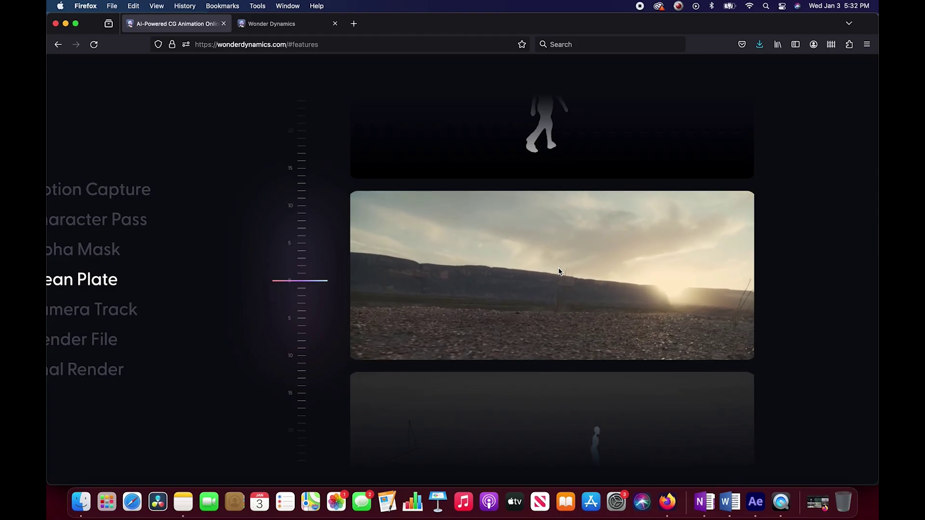
scroll(558, 271, "left", 2)
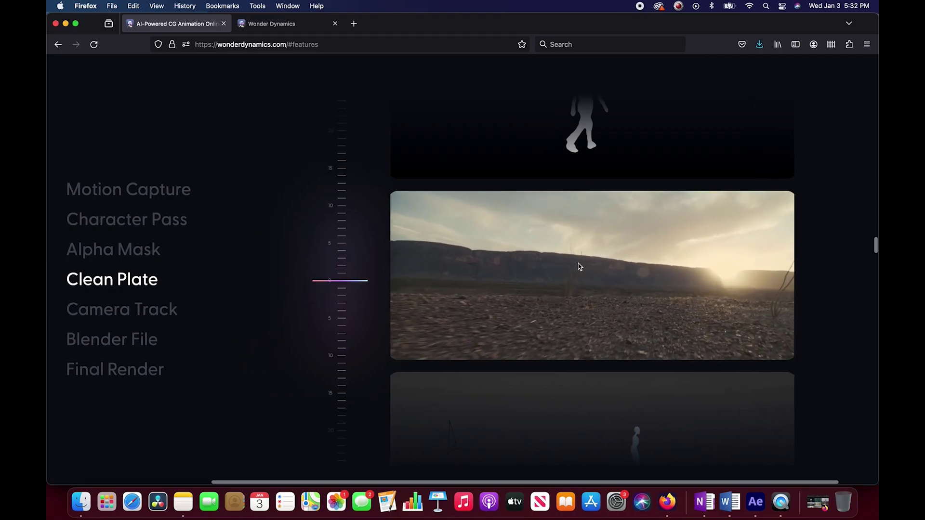
scroll(580, 266, "left", 3)
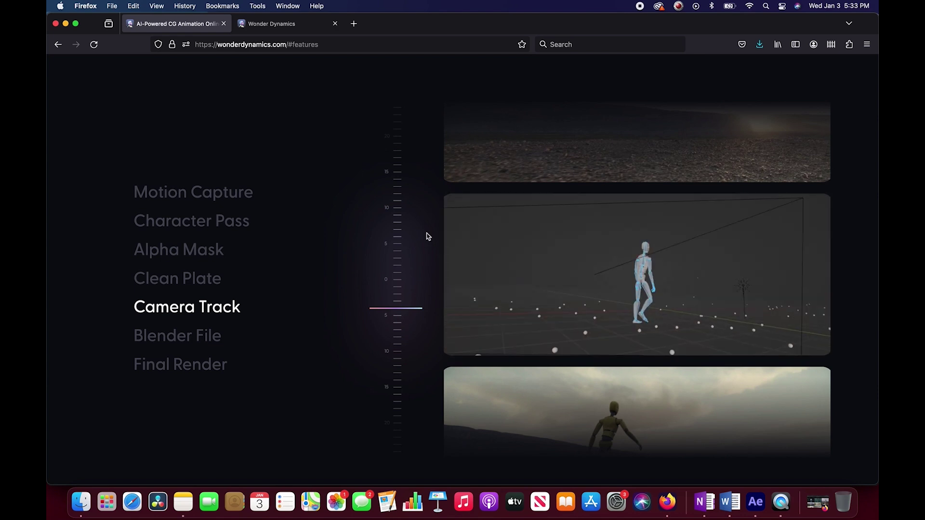
left_click(196, 337)
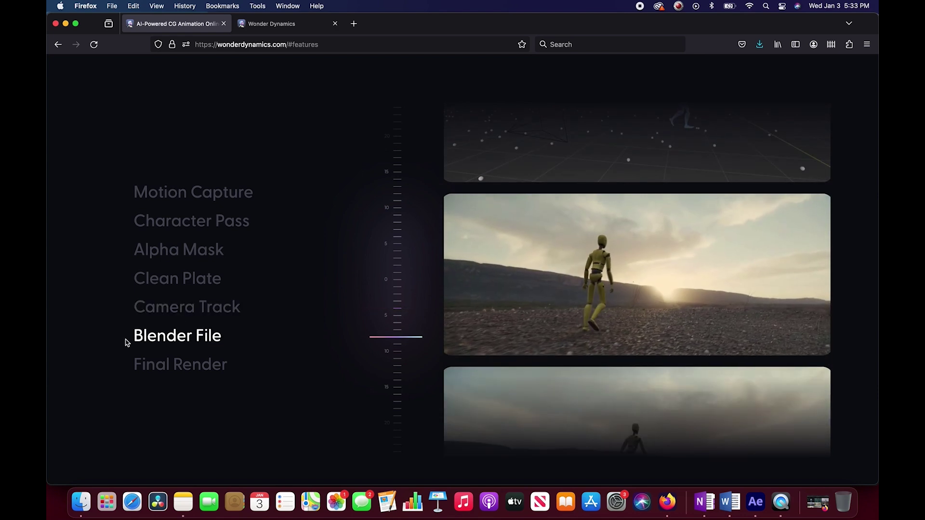
left_click(199, 373)
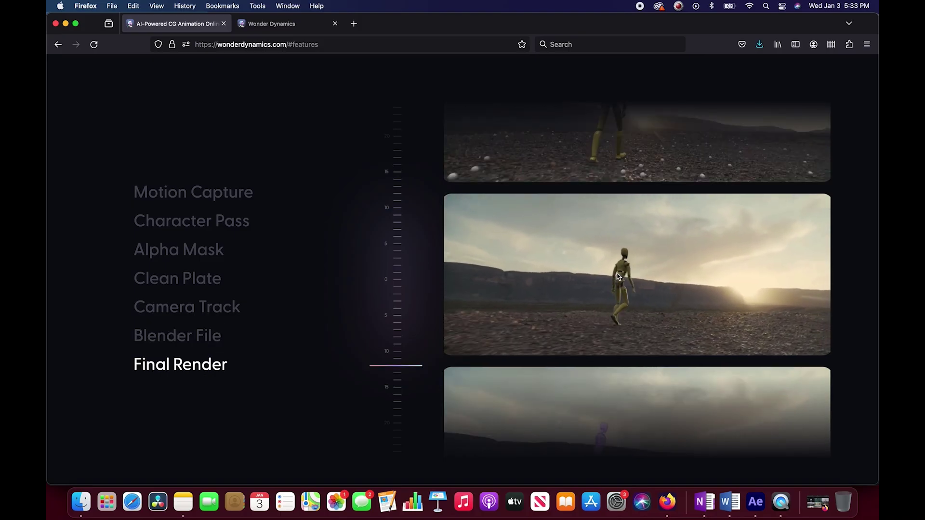
Step: Return to the top of the page and switch to the My Projects tab
scroll(612, 298, "down", 5)
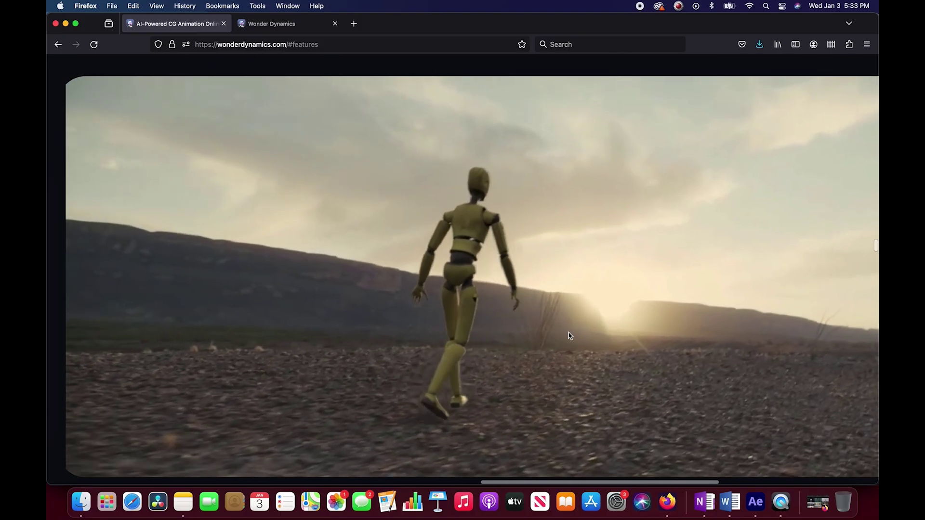
scroll(569, 335, "up", 5)
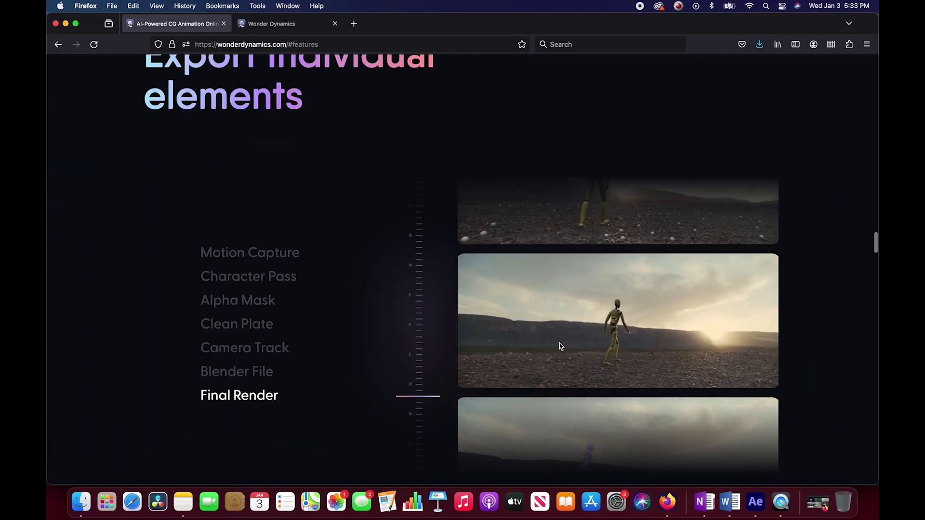
scroll(708, 385, "down", 10)
scroll(823, 192, "up", 15)
scroll(525, 195, "up", 10)
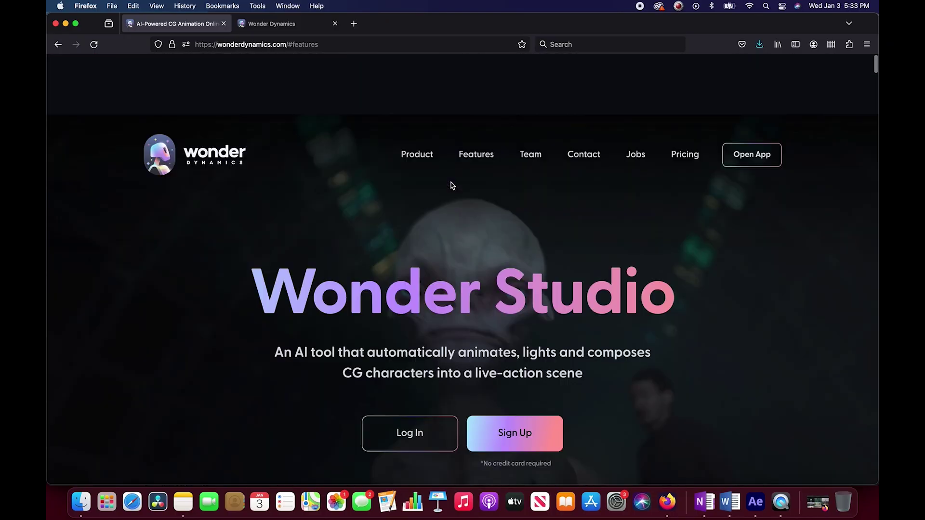
key("ctrl+Tab")
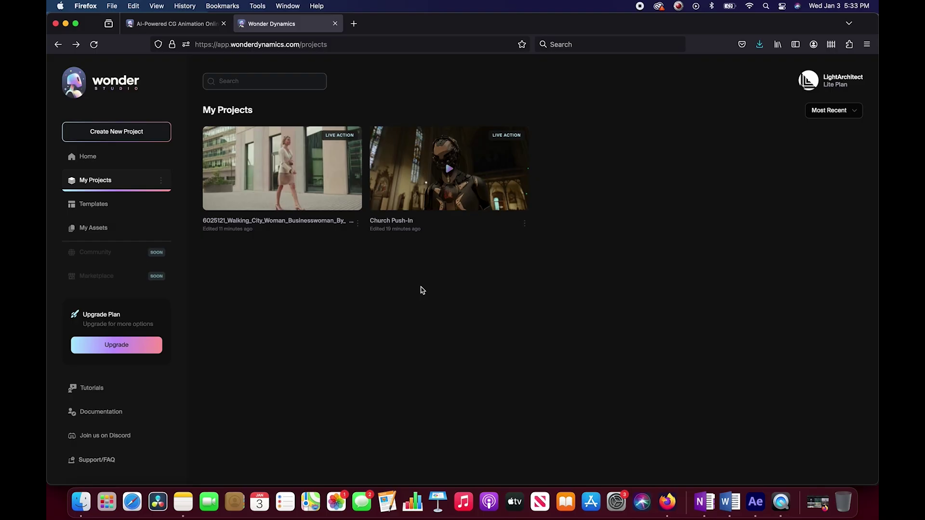
Step: Open a Finder window on Footage to test and play the 6025121 businesswoman clip
left_click(81, 502)
left_click_drag(465, 103, 456, 161)
scroll(325, 316, "down", 3)
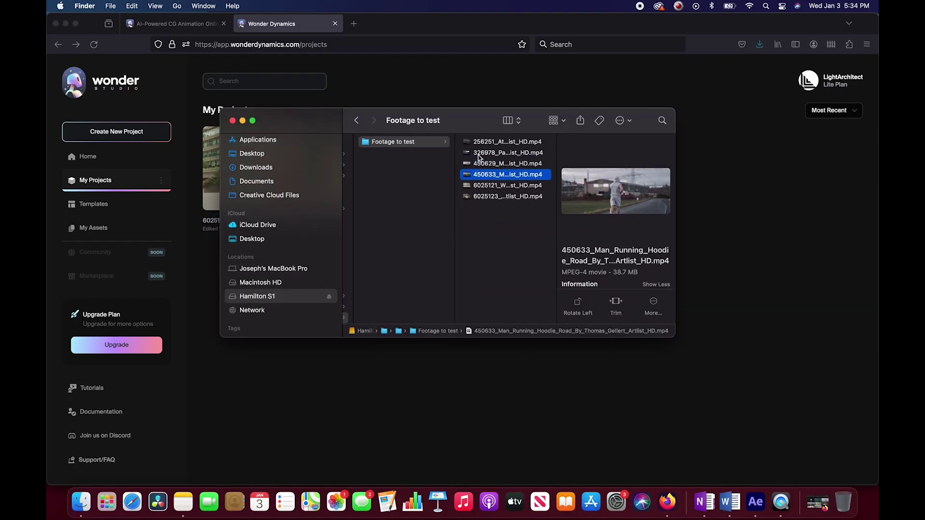
key("Down")
key("Down")
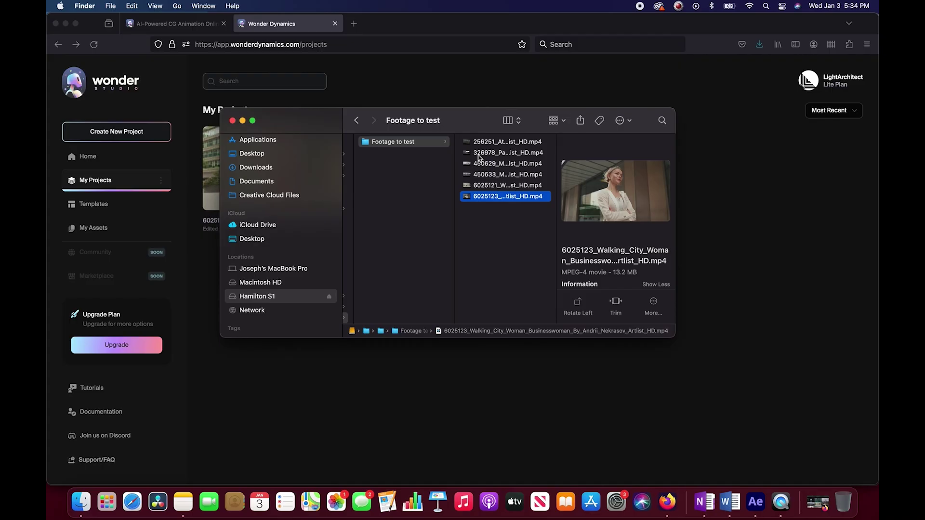
left_click(491, 187)
double_click(477, 187)
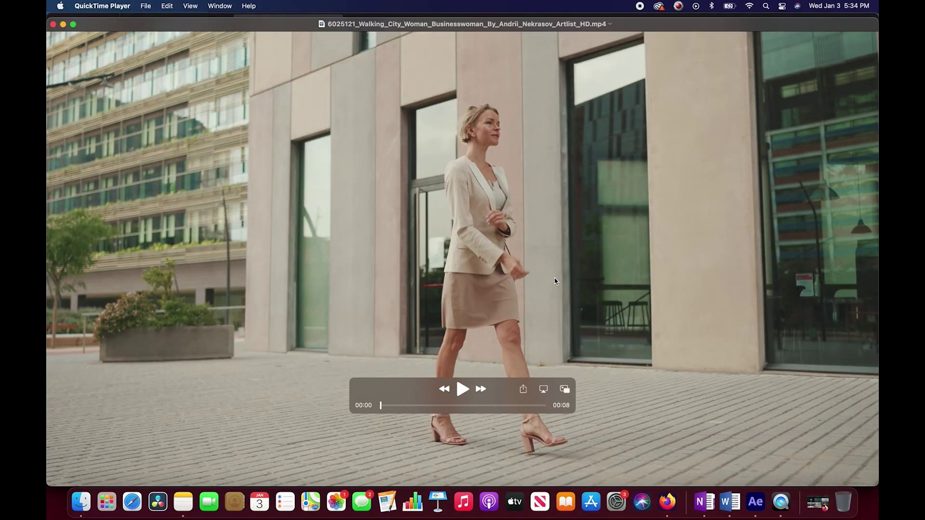
key("space")
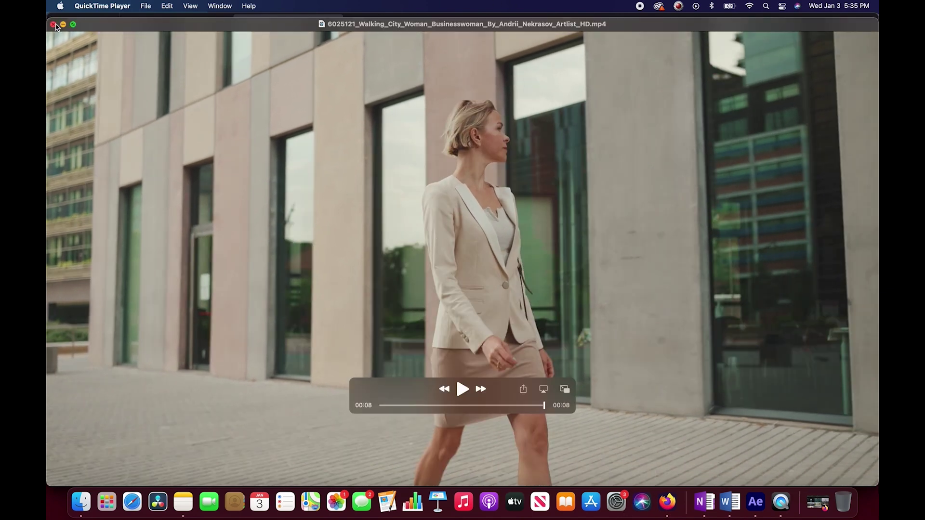
key("super+w")
Step: Play the 6025123 clip for comparison, then reopen the 6025121 clip
left_click(495, 207)
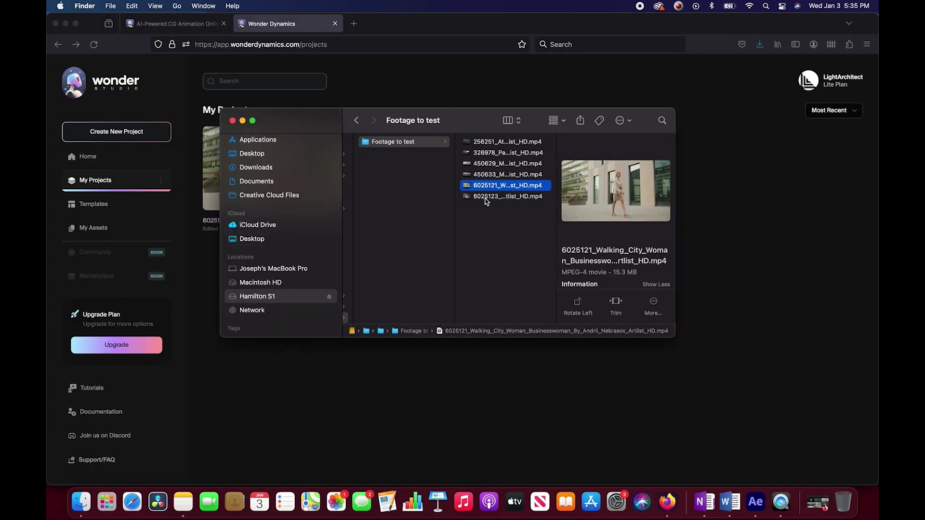
key("Down")
key("Up")
key("Up")
key("Down")
left_click(482, 141)
double_click(491, 196)
key("space")
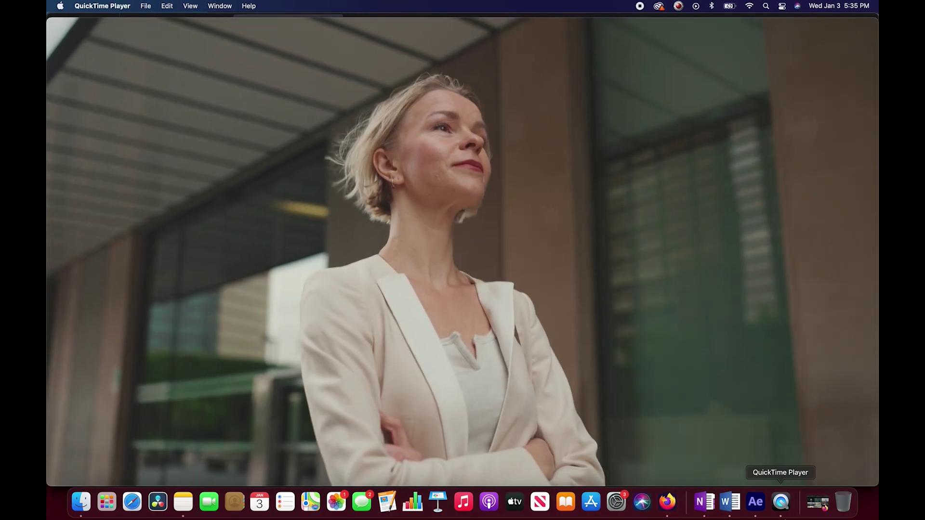
key("super+w")
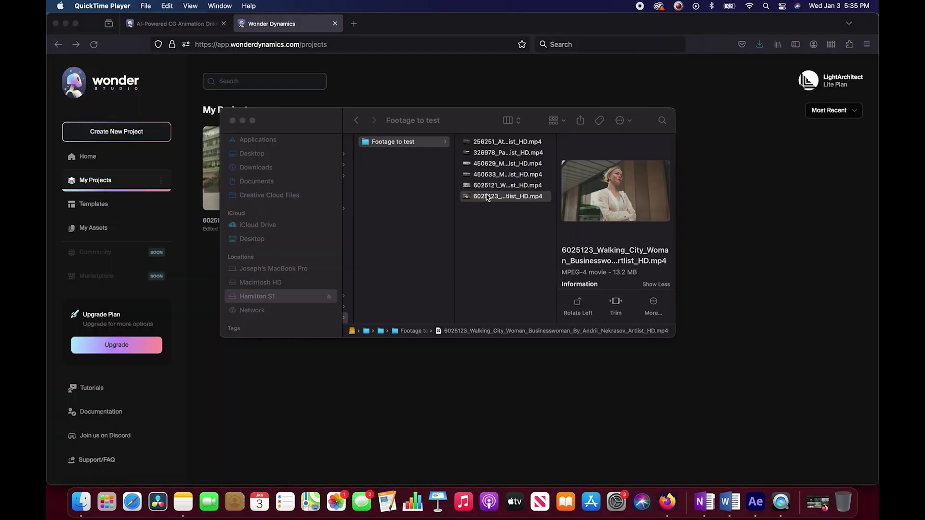
left_click(483, 193)
double_click(474, 190)
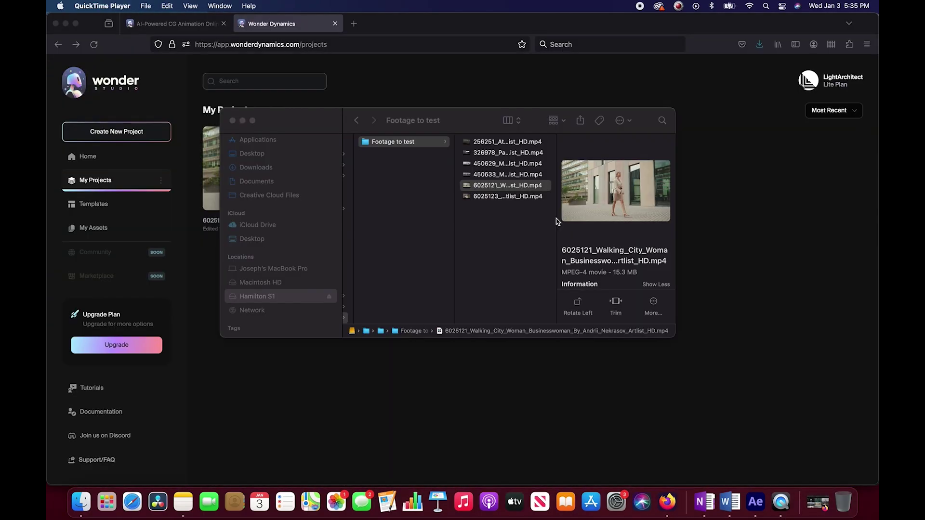
Step: Move the footage folder window aside and bring the Wonder Studio projects page forward
left_click(421, 115)
left_click_drag(421, 115, 593, 126)
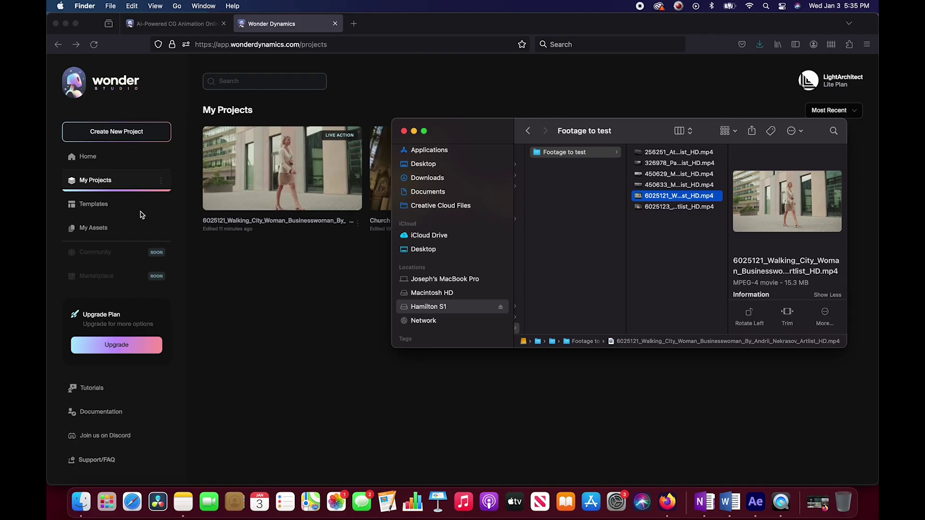
left_click(139, 138)
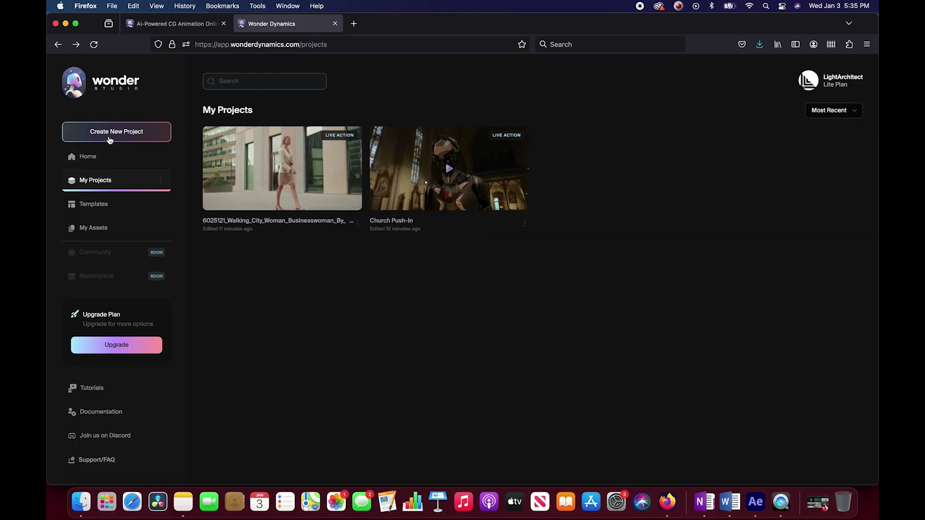
Step: Create a new project using the Live Action Easy option
left_click(109, 140)
mouse_move(589, 282)
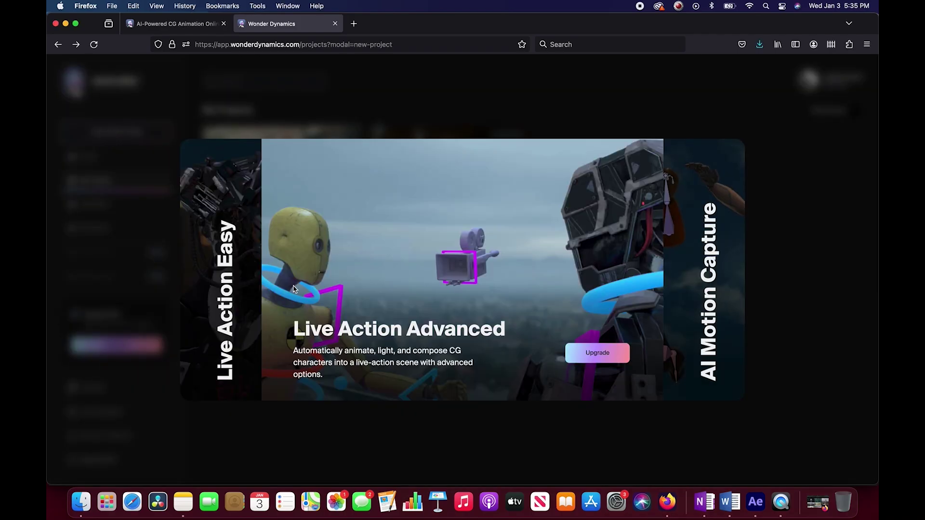
mouse_move(227, 268)
mouse_move(716, 244)
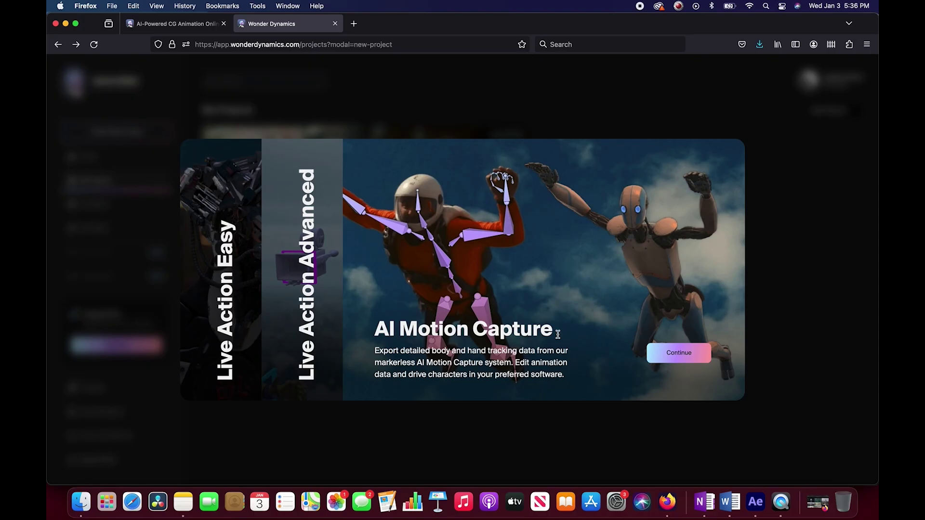
left_click(221, 299)
left_click(510, 355)
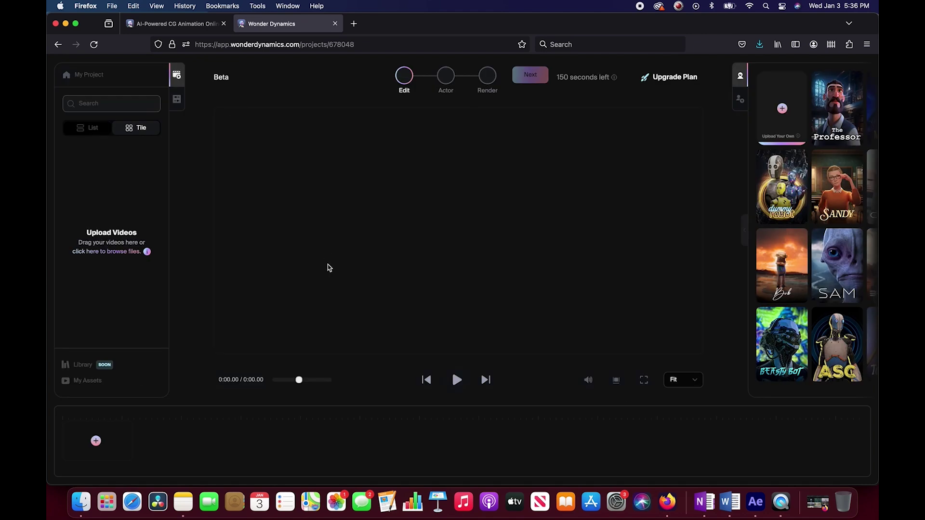
Step: Upload the 6025121 mp4 from the footage folder and place it on the timeline
left_click(79, 498)
left_click_drag(657, 201, 103, 250)
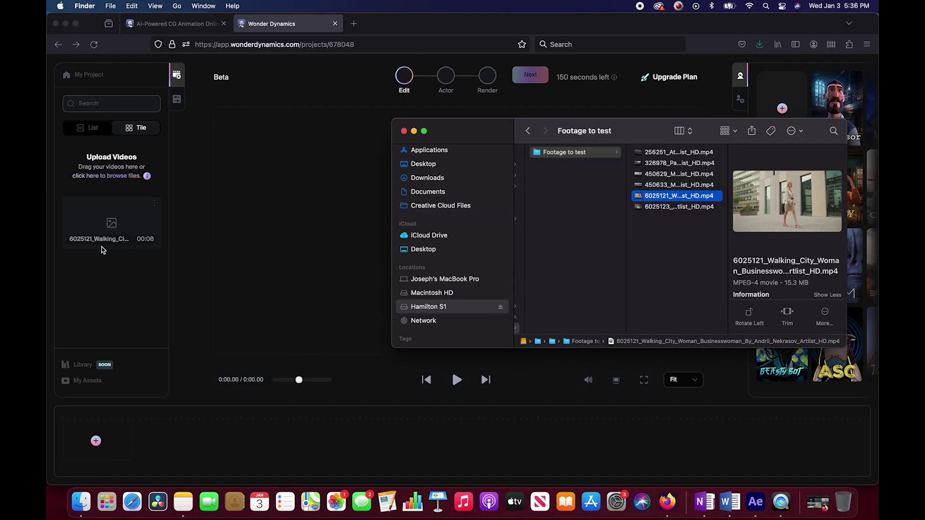
left_click(108, 224)
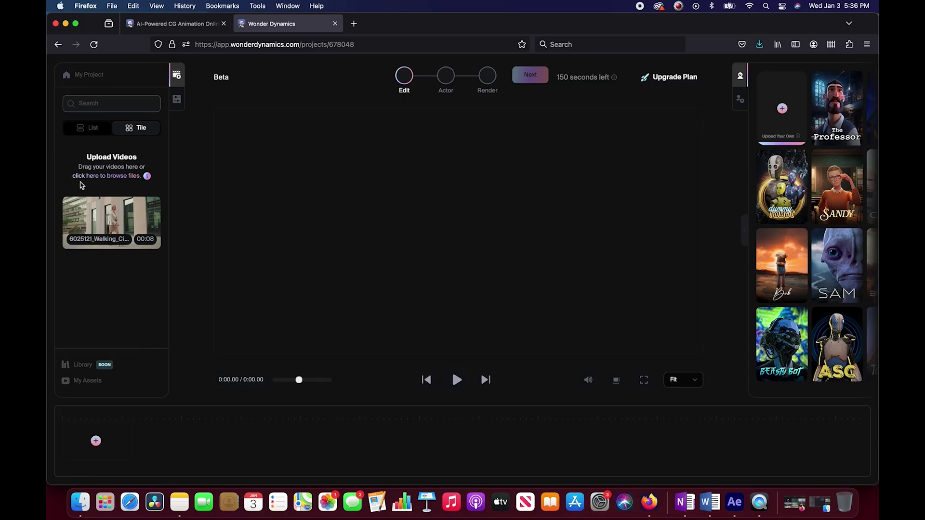
left_click_drag(95, 217, 119, 442)
Step: Play the 8.44-second clip, then scrub back to about 0:01.67
left_click(442, 381)
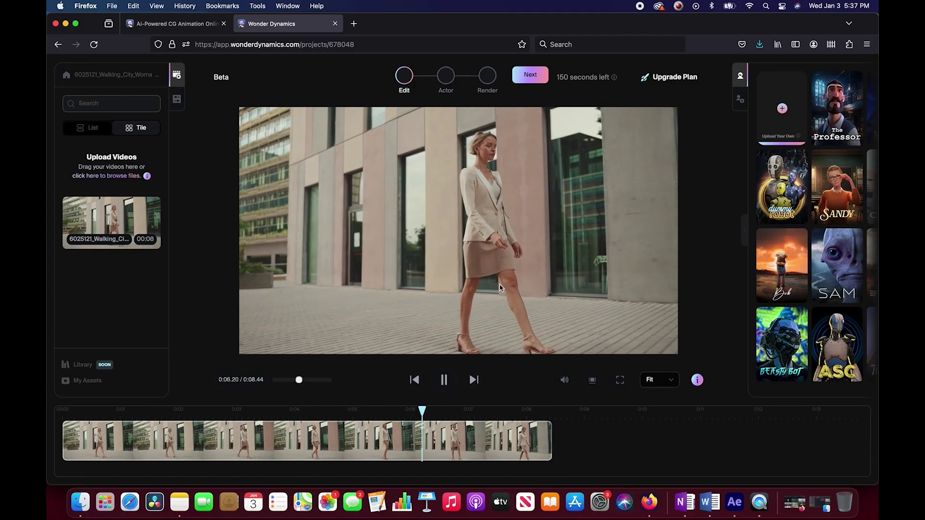
left_click(443, 380)
left_click(296, 413)
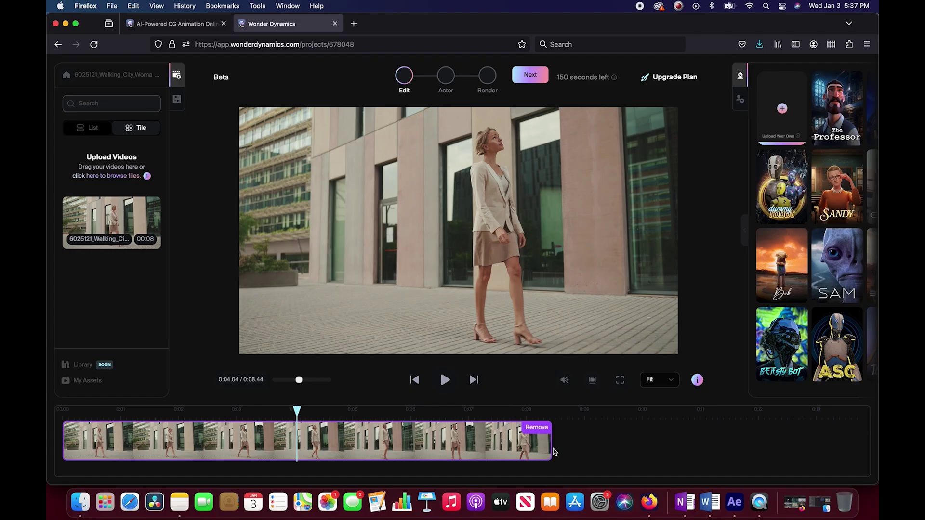
left_click(159, 411)
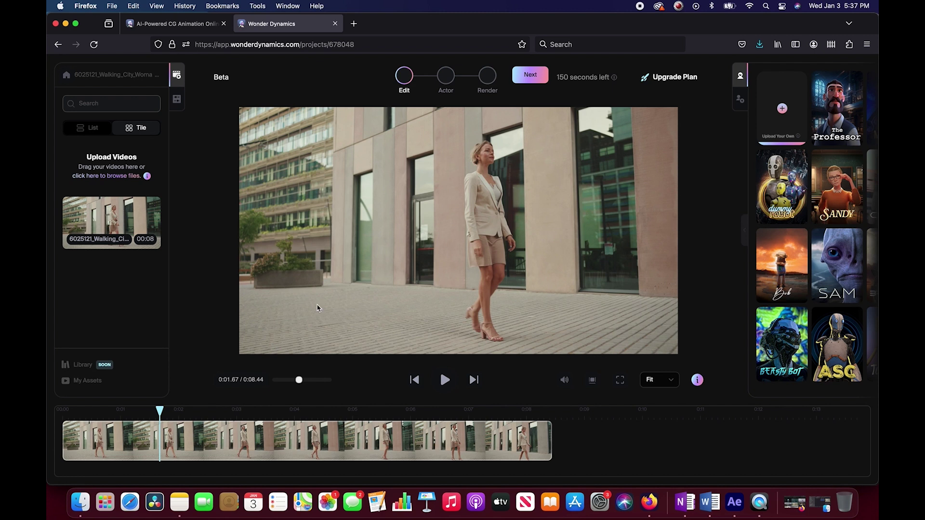
left_click(551, 452)
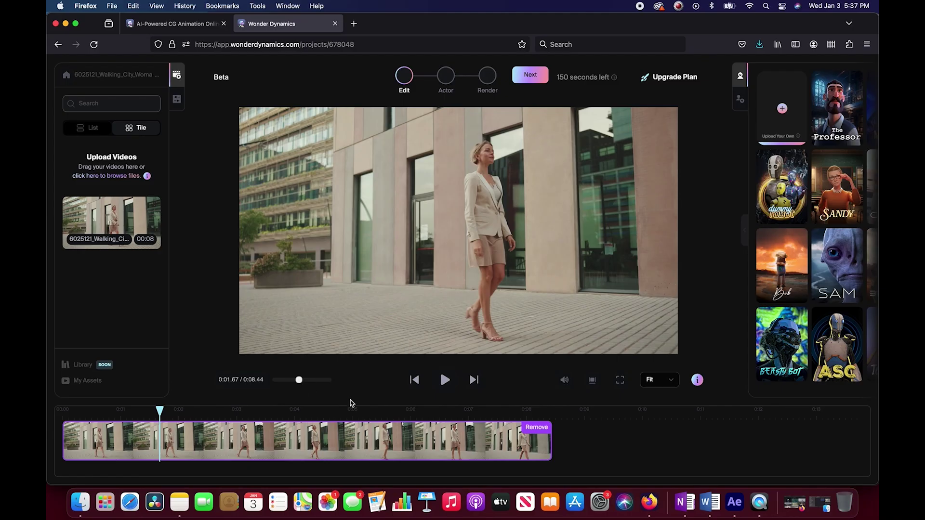
left_click(415, 461)
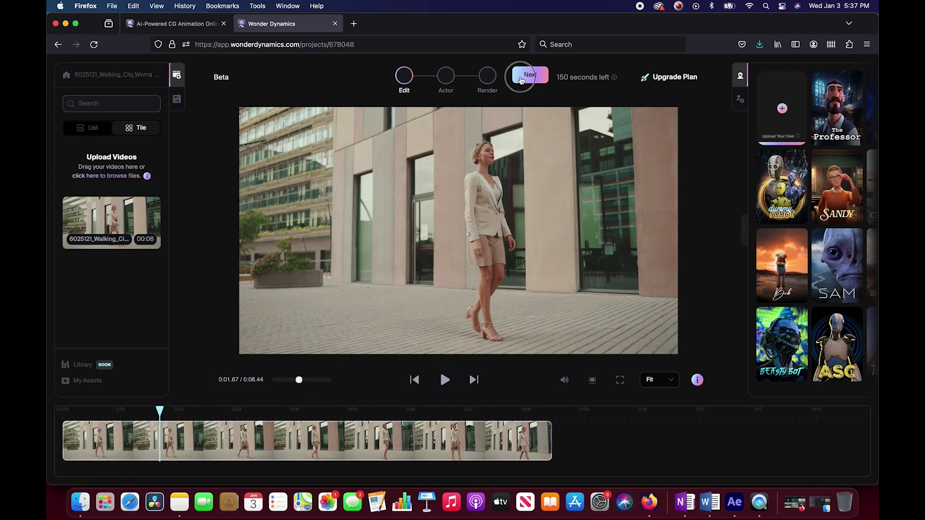
Step: At the Actor step, scan the frame, pick the walking woman, and open the character library
left_click(530, 75)
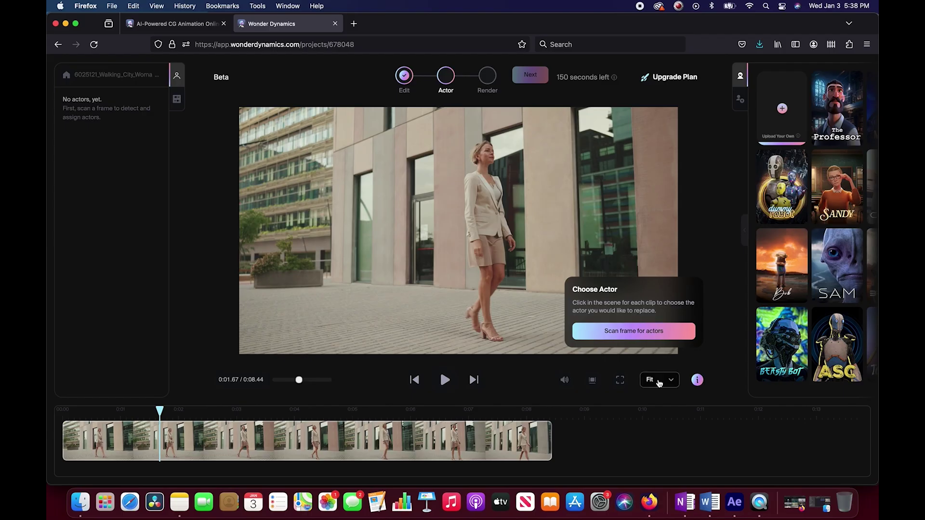
left_click(626, 332)
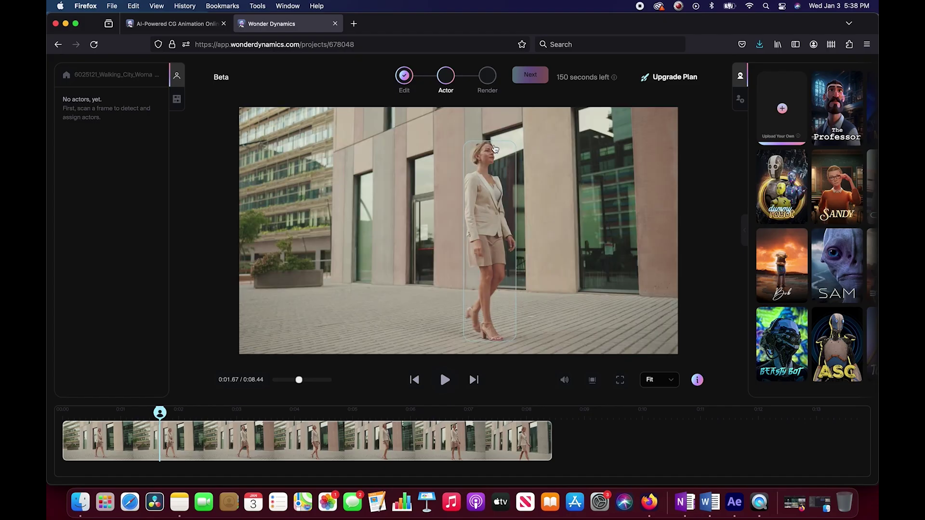
left_click(495, 149)
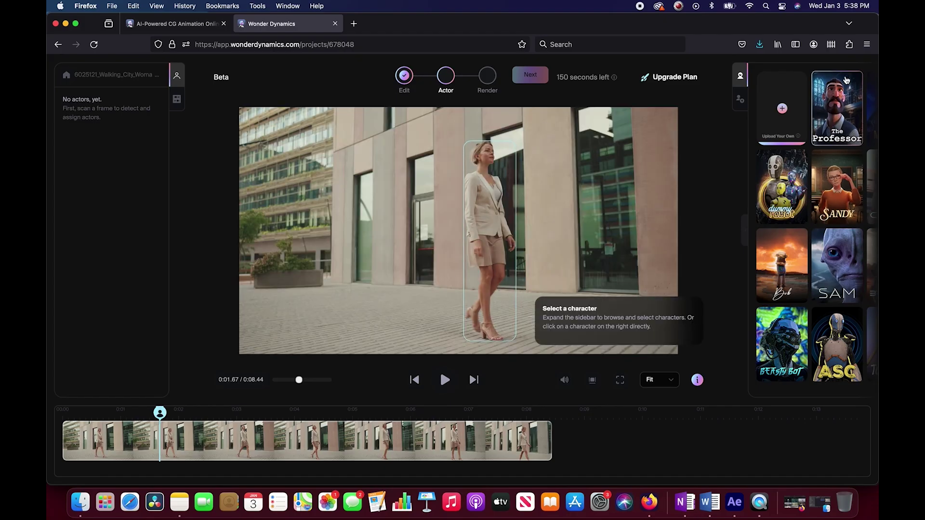
left_click(746, 234)
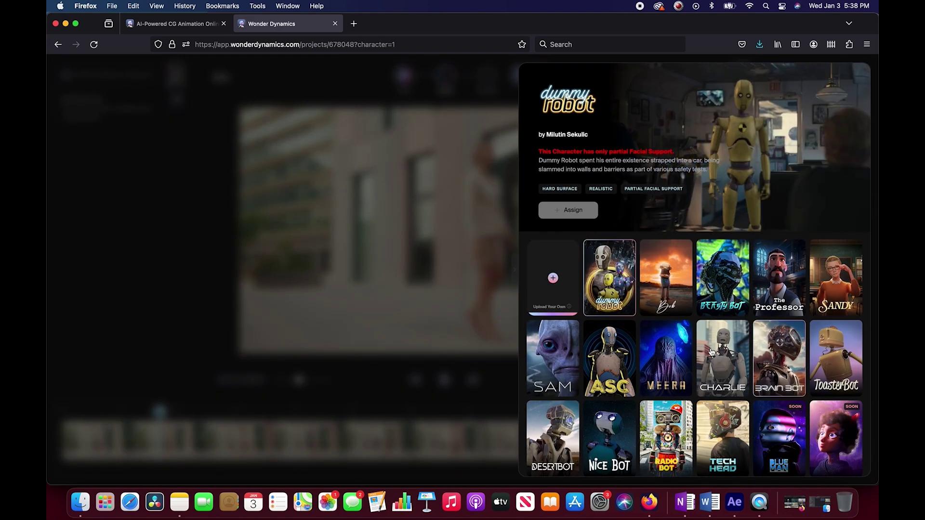
Step: Assign Beasty Bot to the walking woman and keep her as Actor 1
left_click(726, 275)
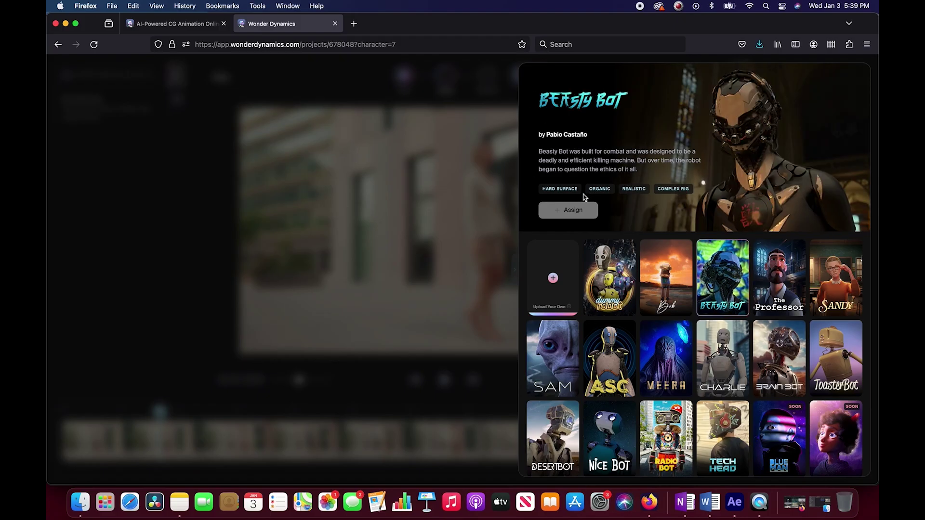
left_click(505, 215)
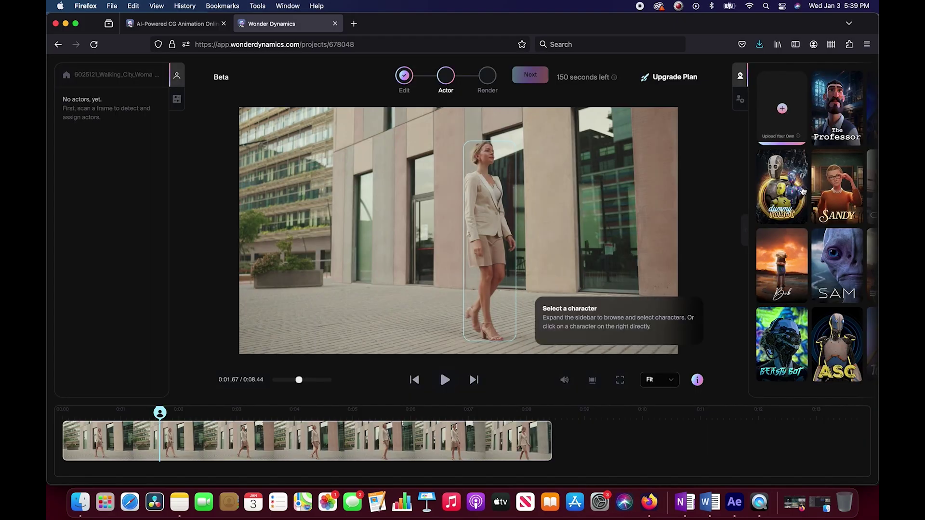
left_click(786, 319)
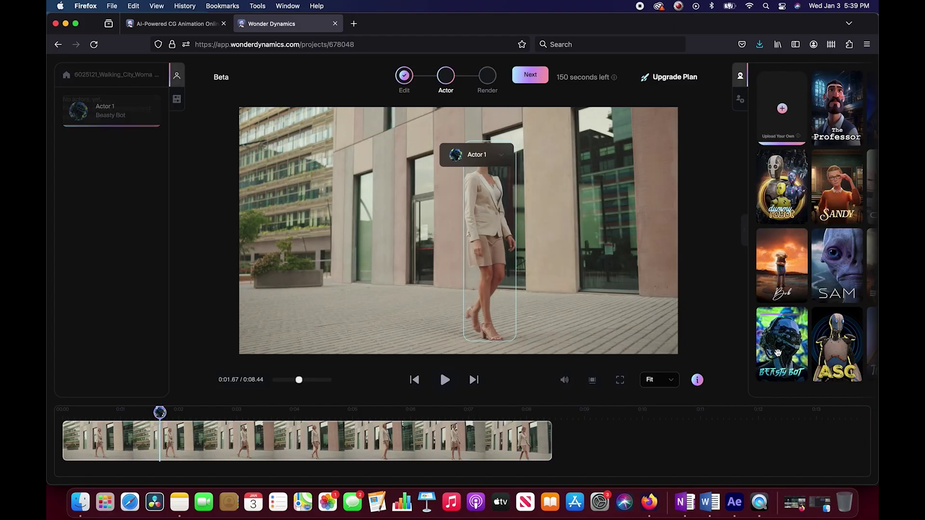
left_click(477, 159)
left_click(475, 201)
left_click(484, 163)
left_click(471, 179)
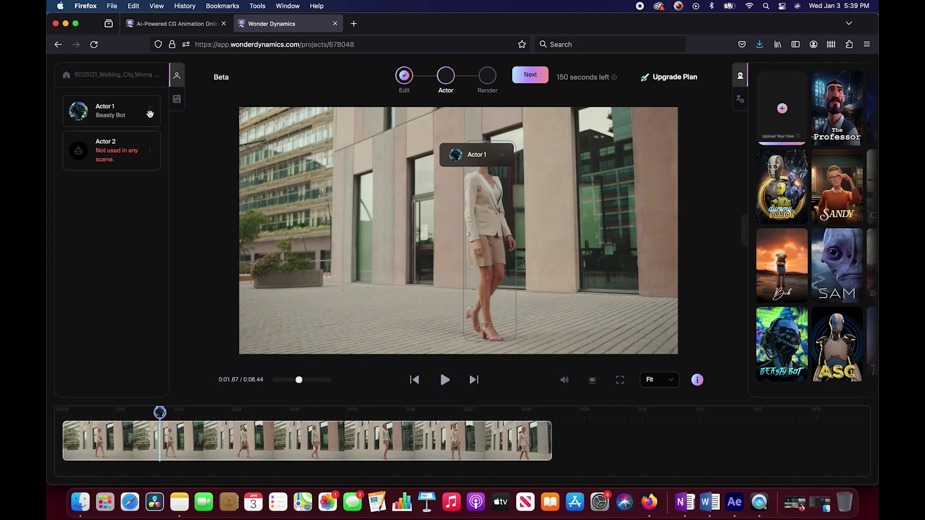
Step: Try Dummy Robot on her, then drag Beasty Bot back onto Actor 1
left_click_drag(786, 201, 463, 168)
left_click_drag(770, 192, 499, 159)
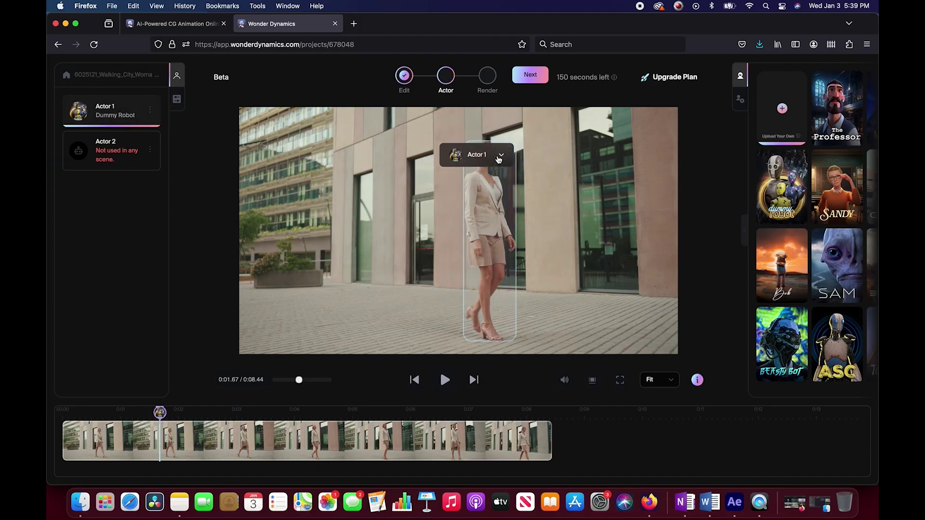
left_click(501, 155)
left_click(500, 155)
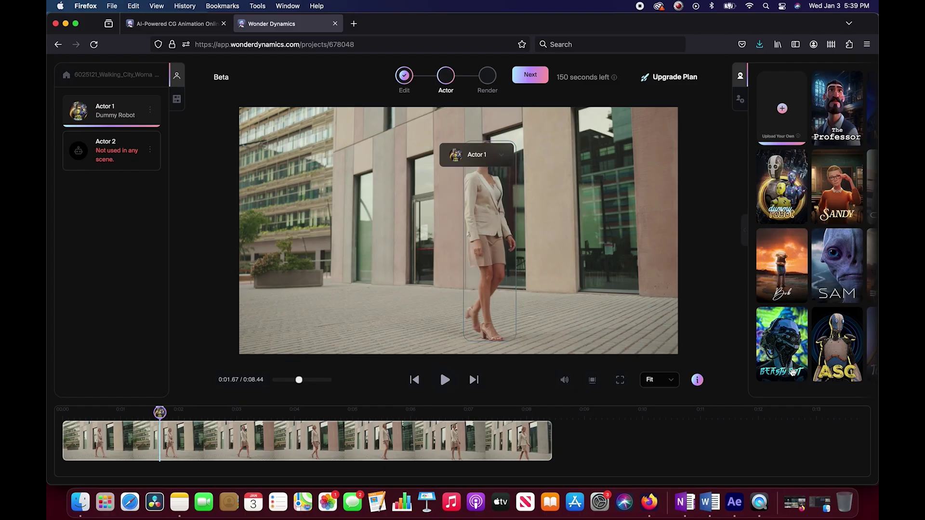
left_click_drag(802, 372, 491, 217)
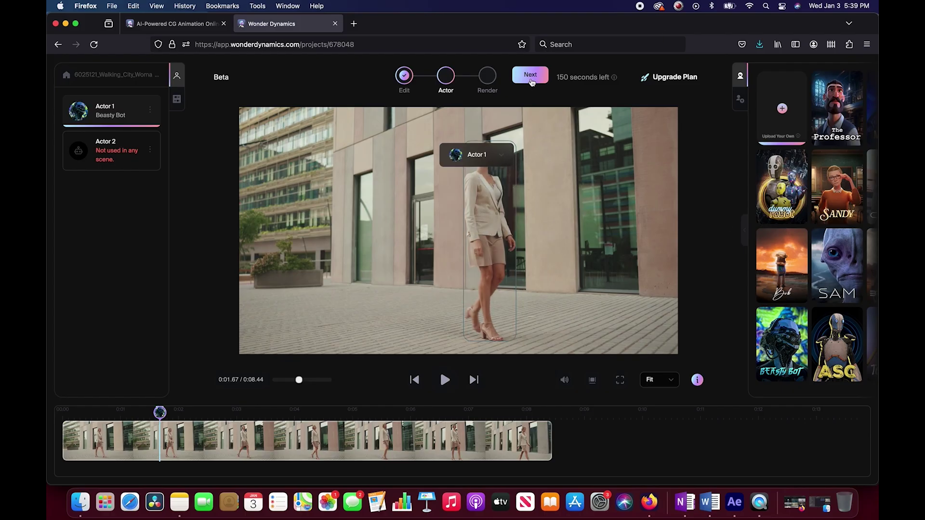
Step: Delete the unused Actor 2 after the missing-character warning, then open the 720p MP4 render settings
left_click(530, 75)
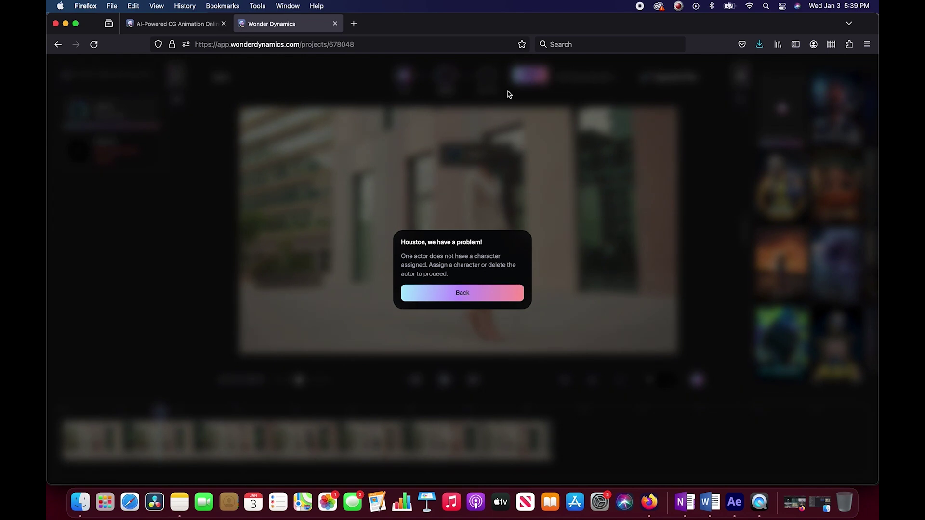
left_click(462, 293)
left_click(150, 149)
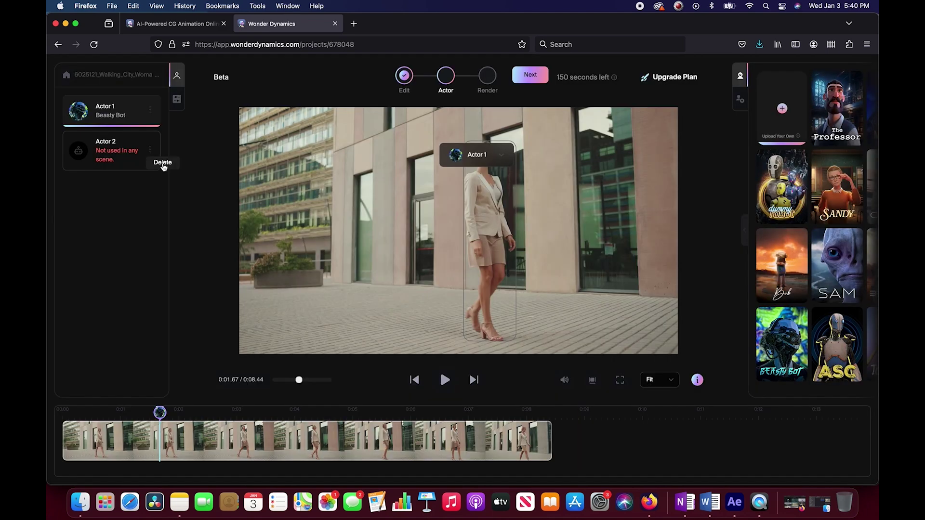
left_click(162, 164)
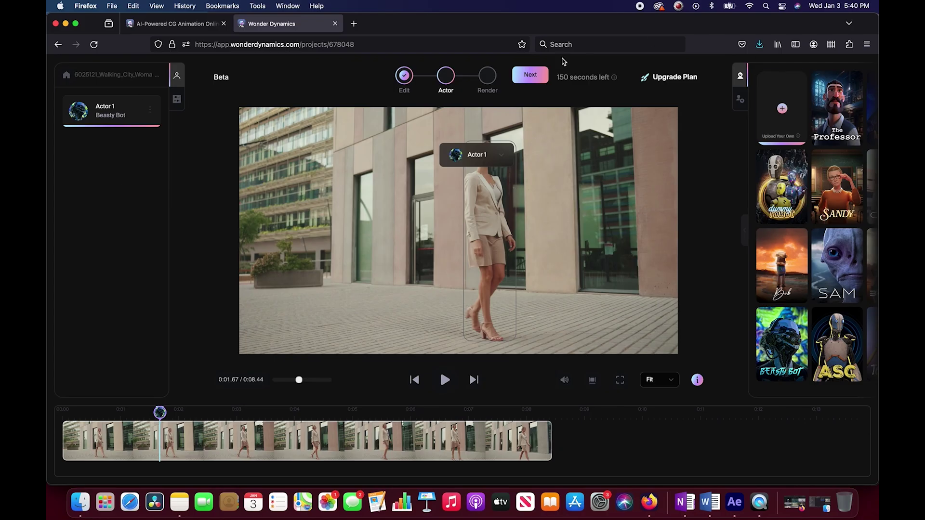
left_click(533, 77)
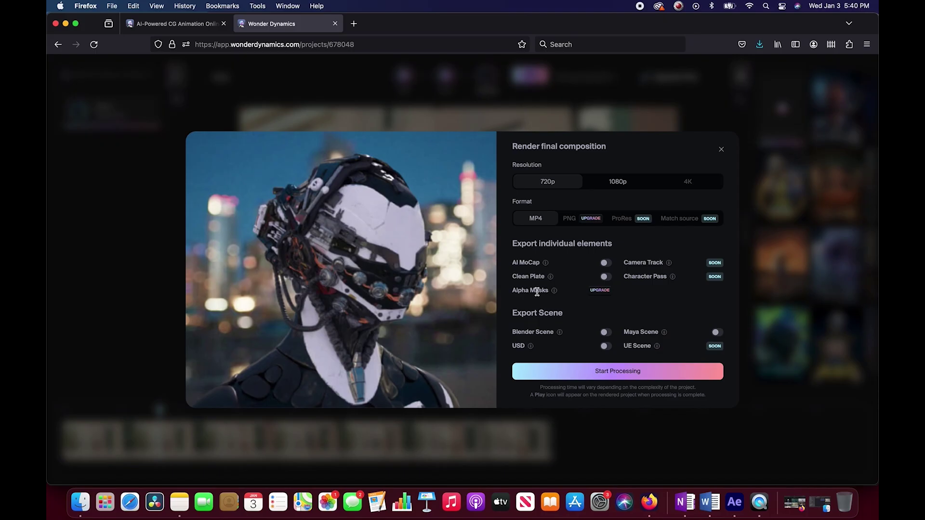
Step: Turn on the AI MoCap export and start processing the final composition render
left_click(606, 263)
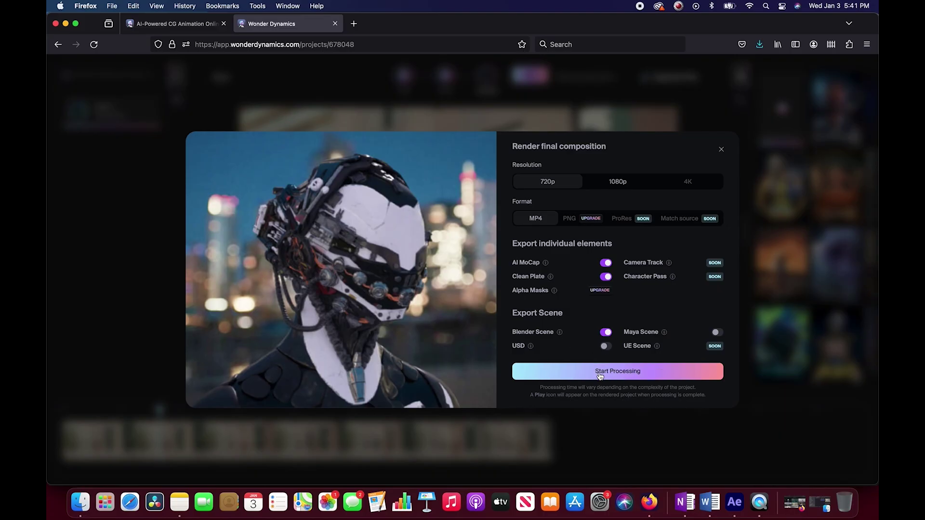
left_click(632, 376)
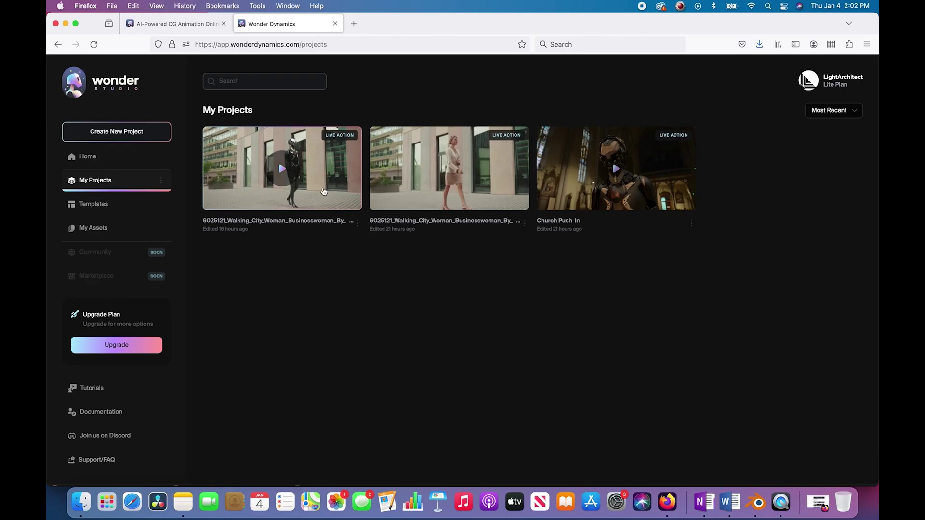
Step: Open the finished walking-woman project's video preview page
left_click(343, 144)
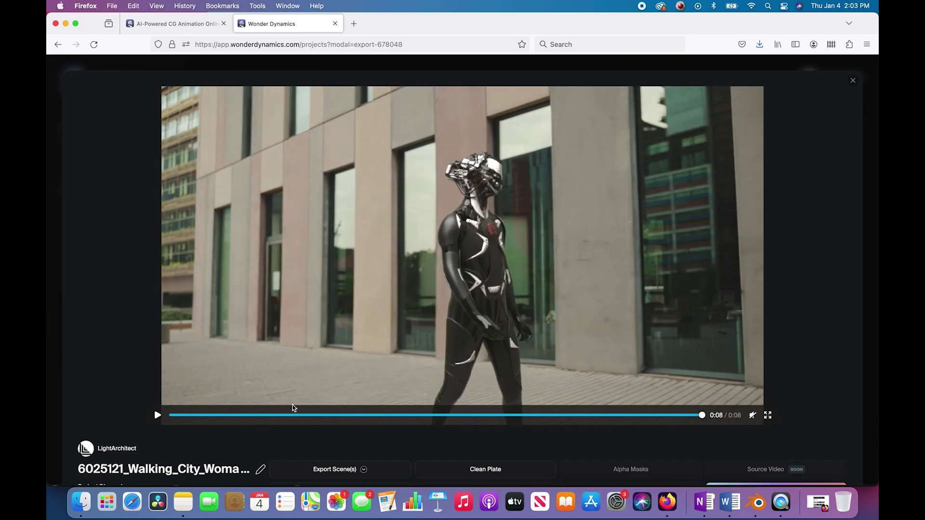
scroll(434, 311, "up", 5, "ctrl")
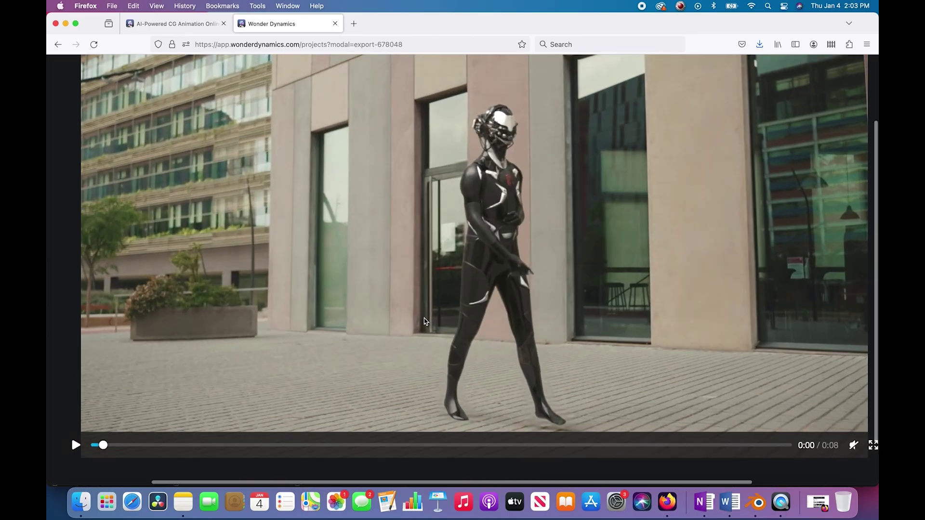
scroll(425, 321, "down", 5, "ctrl")
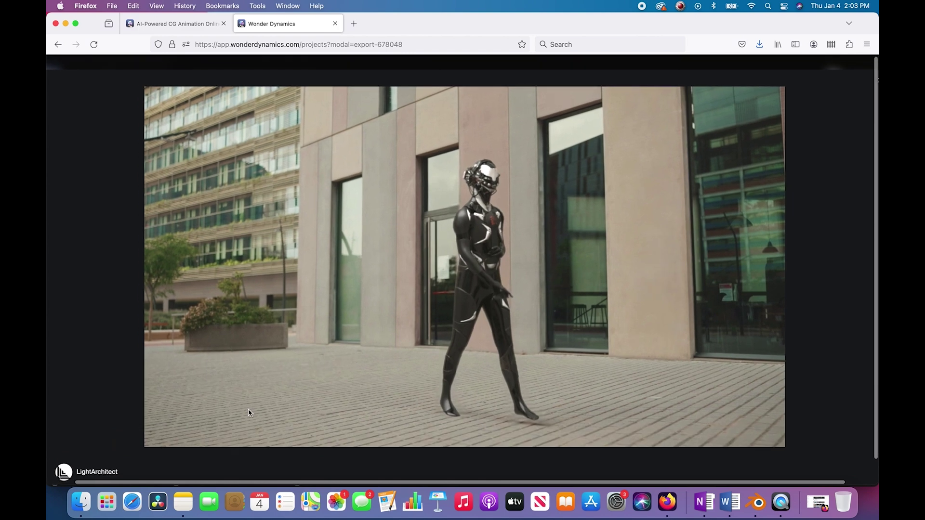
scroll(433, 320, "up", 3, "ctrl")
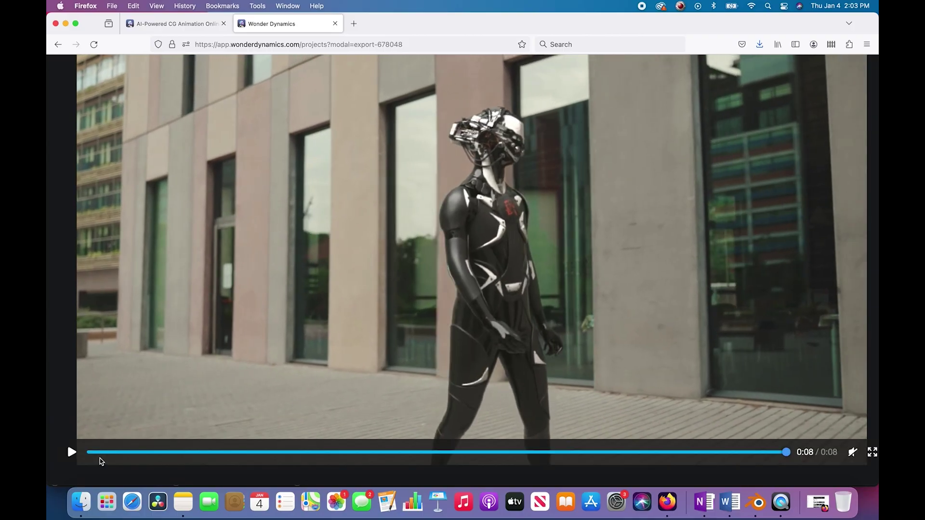
Step: Play the 8-second robot render from the beginning
left_click(118, 452)
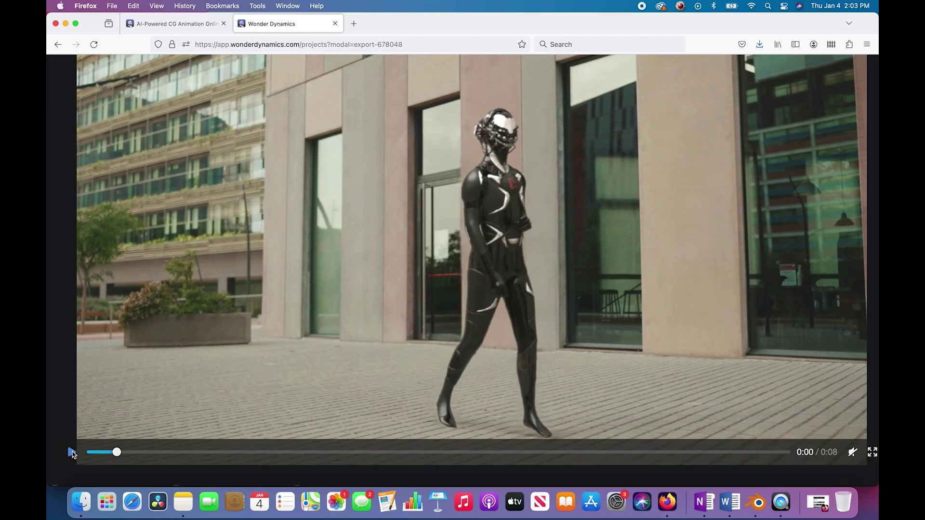
left_click(71, 452)
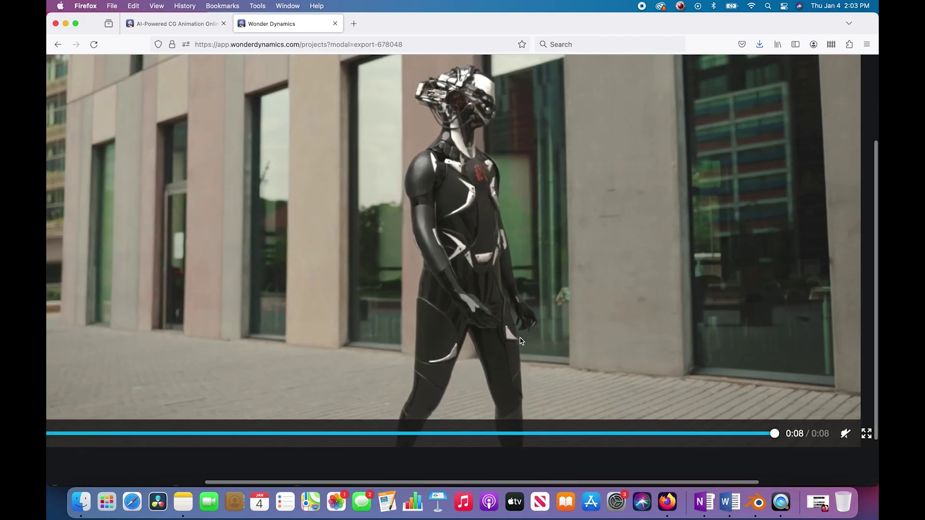
scroll(121, 414, "left", 2)
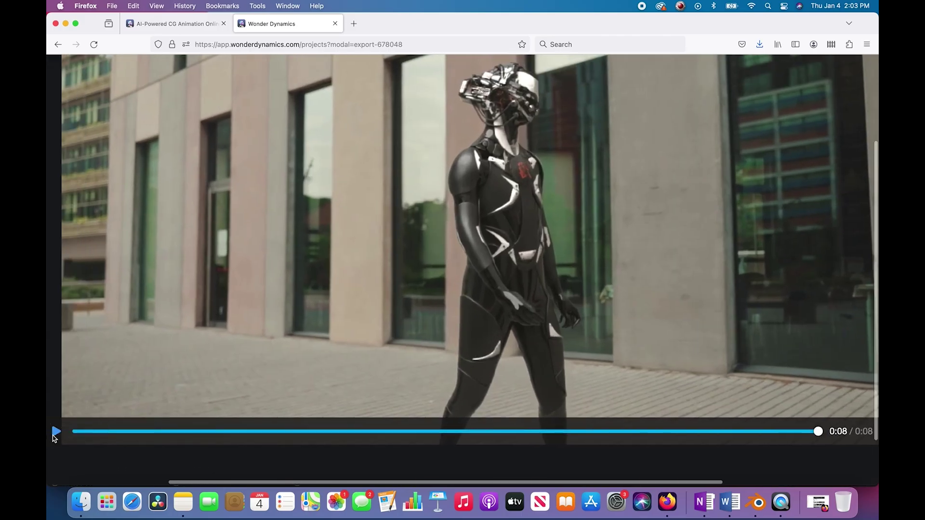
left_click(55, 432)
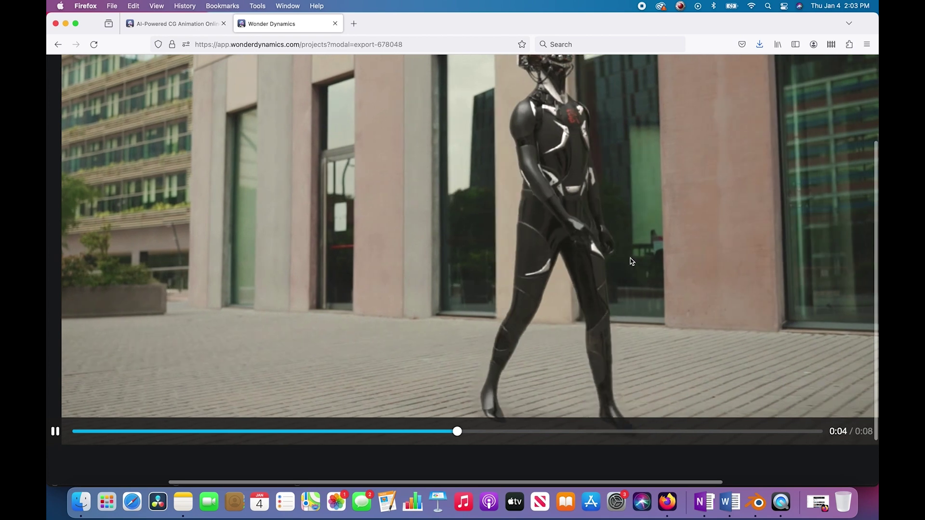
scroll(632, 258, "down", 5, "ctrl")
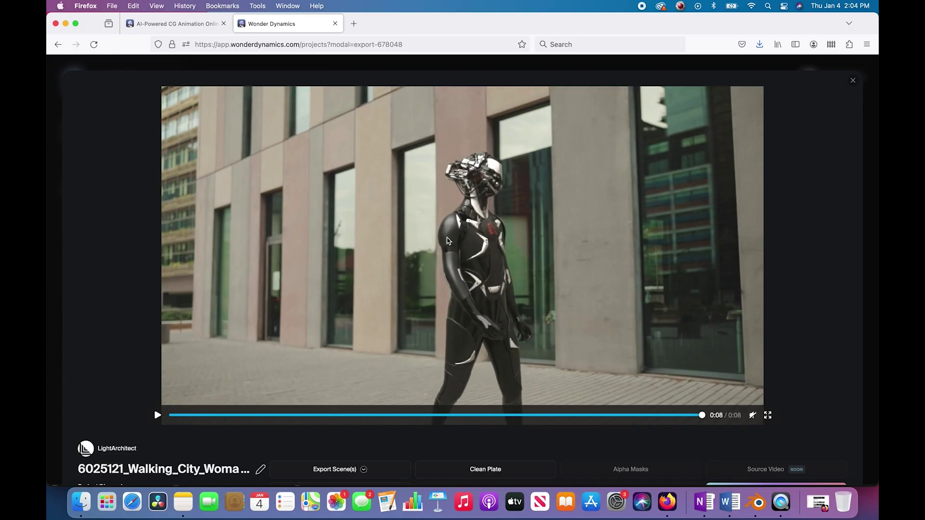
Step: Save clean_plates.zip, then start exporting the Blender Scene as output_full_scenes_files.zip
scroll(464, 295, "down", 2)
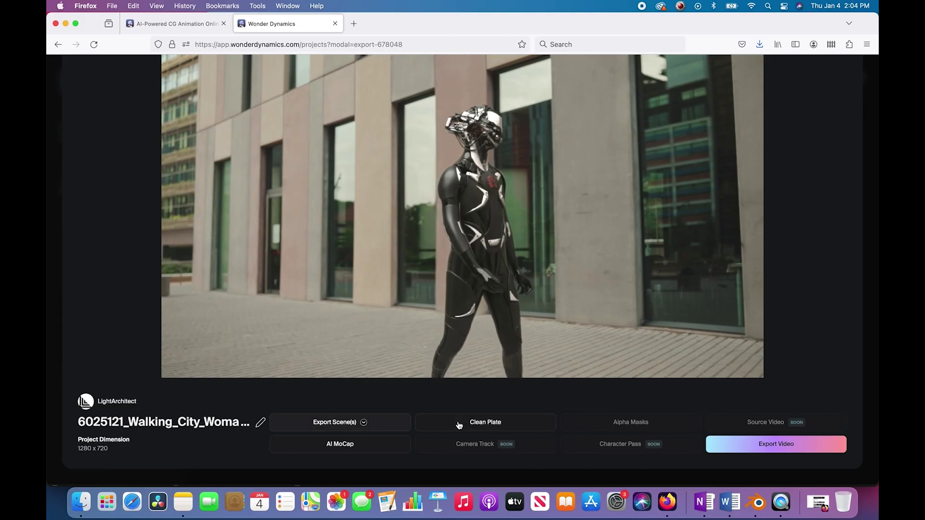
left_click(487, 422)
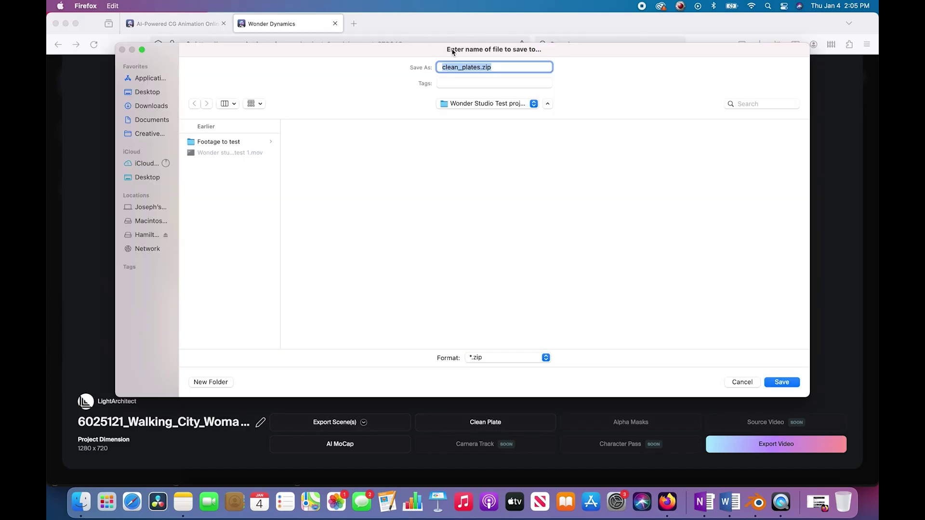
left_click(782, 382)
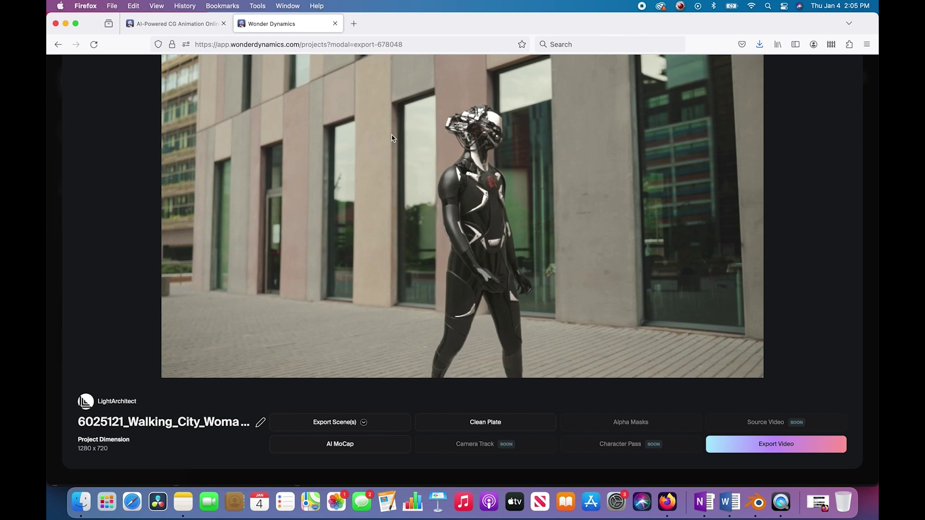
left_click(363, 422)
left_click(310, 381)
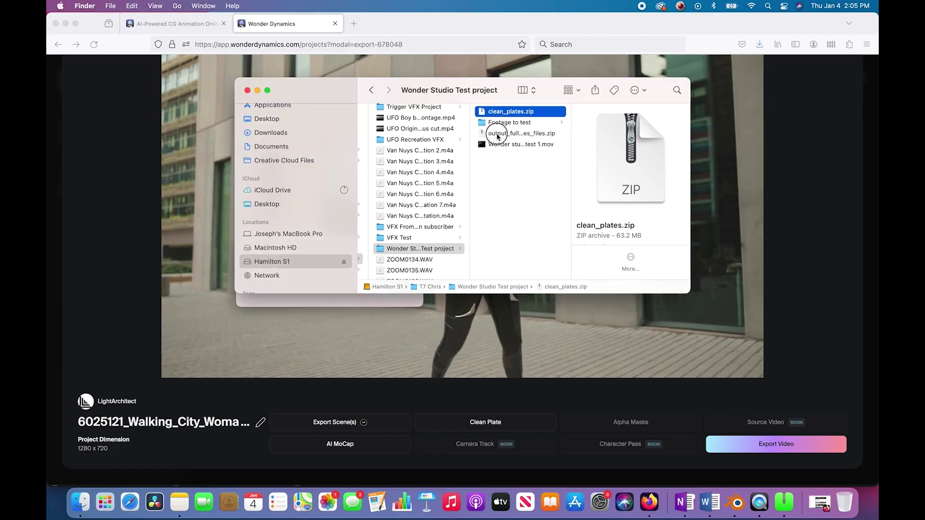
Step: Browse the clean plate JPG frames, then launch Adobe After Effects 2021 from Applications
left_click(496, 133)
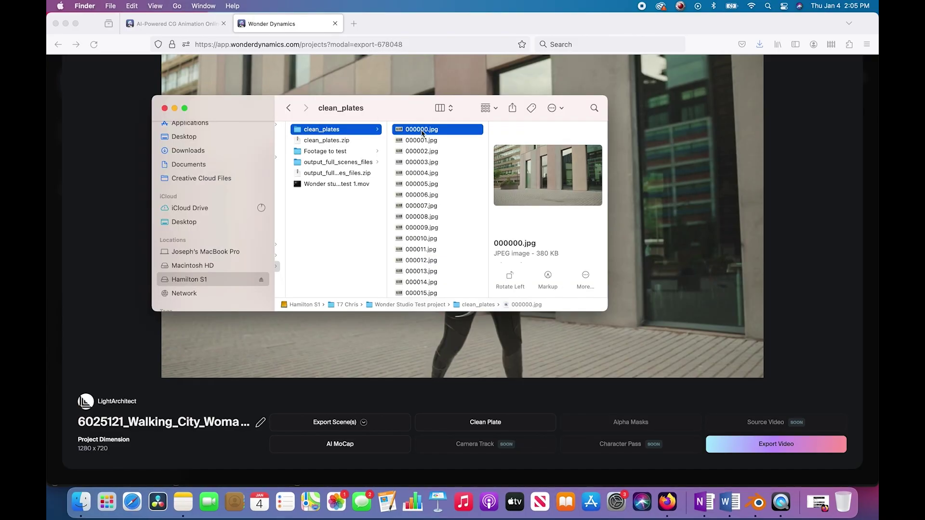
key("Down")
key("Down")
key("Down")
key("Down")
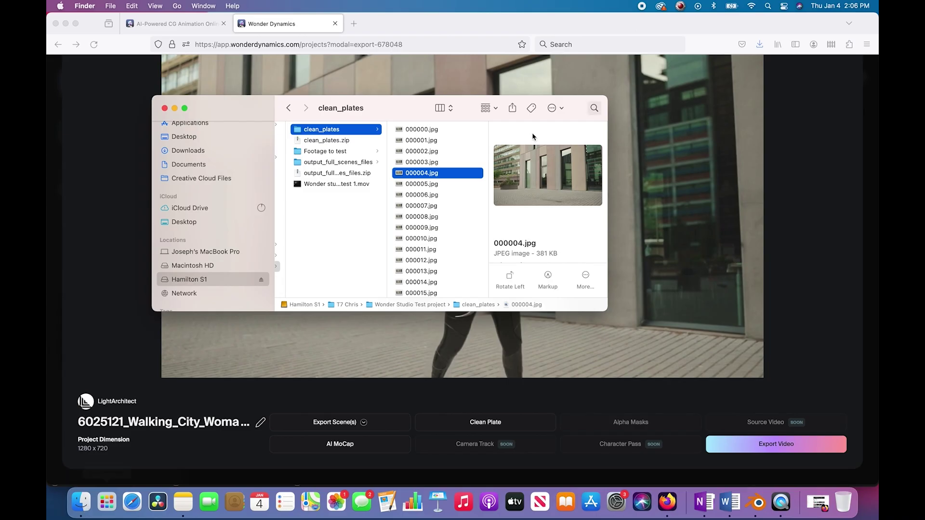
key("super+shift+a")
left_click(320, 130)
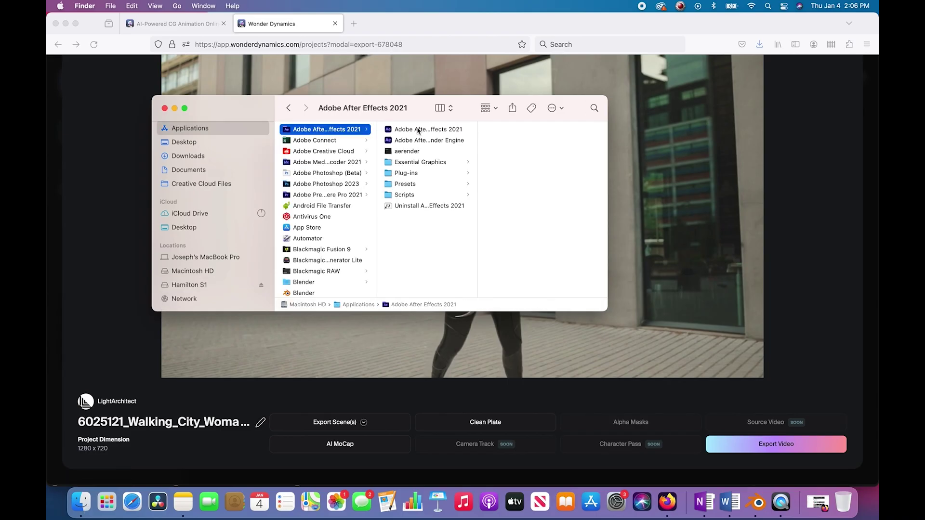
double_click(418, 130)
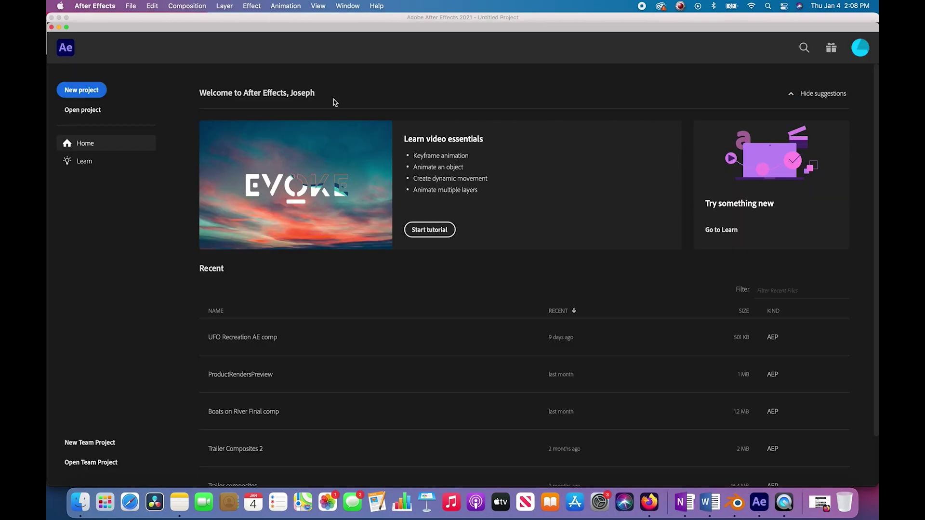
Step: Create a new project and import the clean plate JPEG sequence
left_click(81, 91)
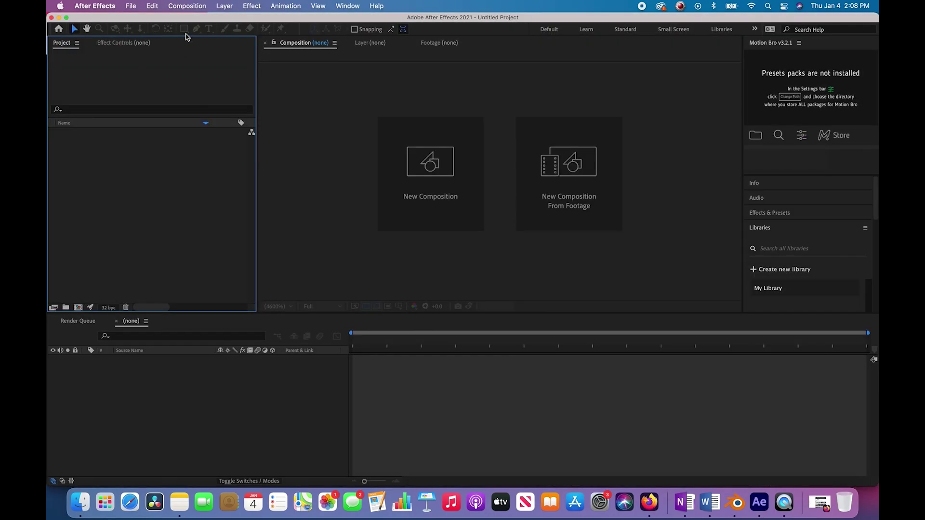
left_click(143, 6)
mouse_move(147, 160)
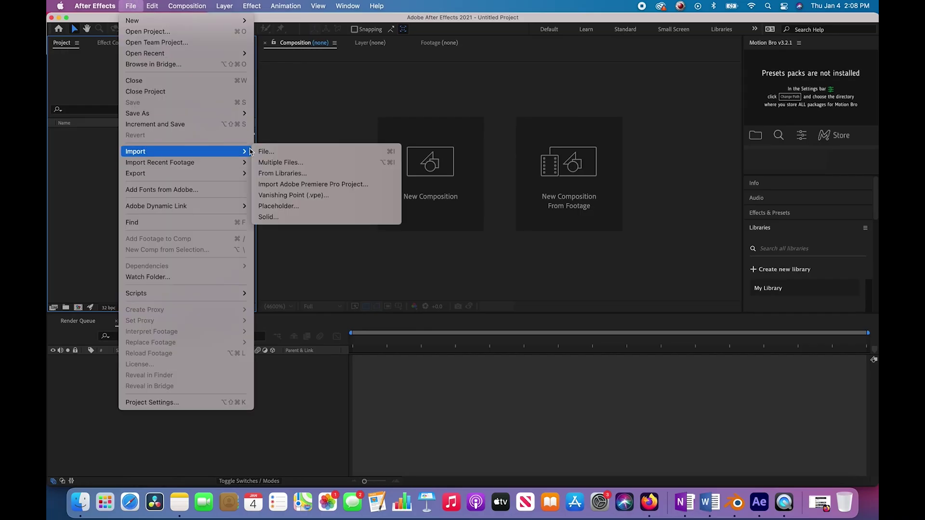
left_click(265, 151)
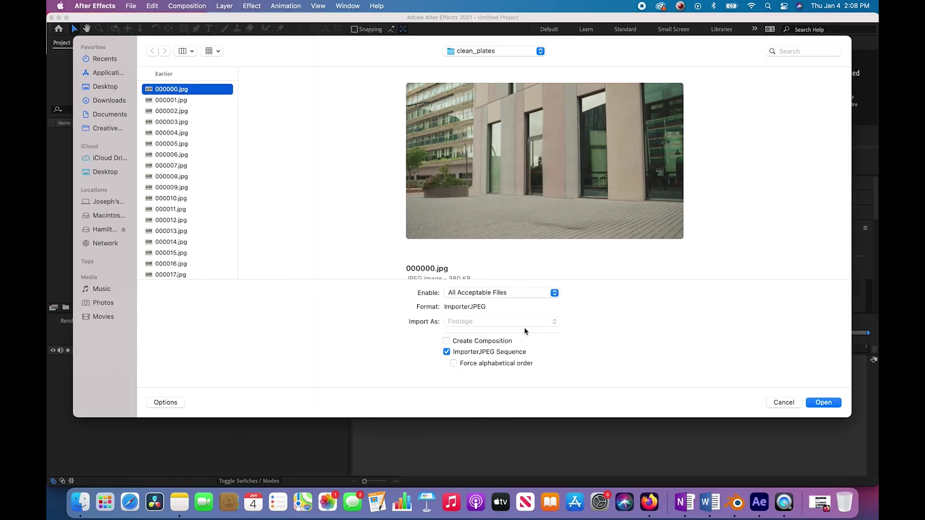
left_click(823, 402)
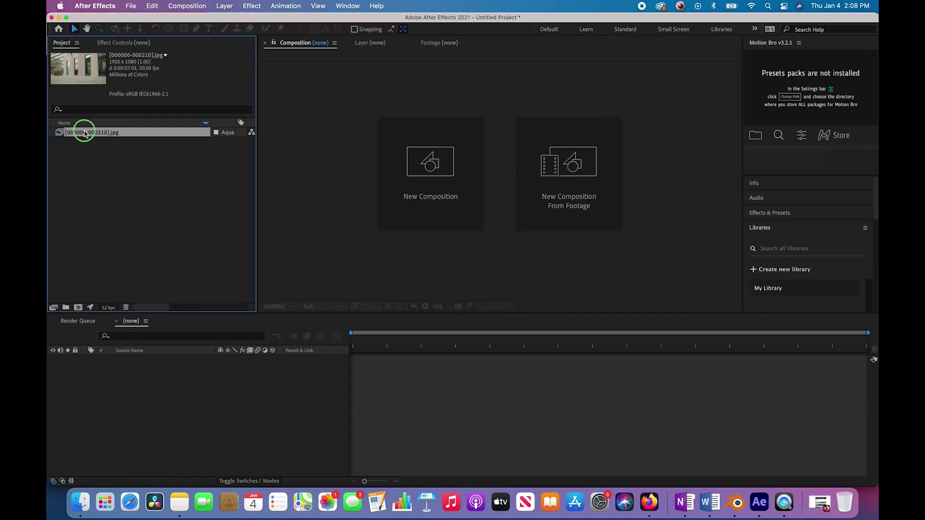
Step: Interpret the footage at 24 fps and make a new composition from it
right_click(83, 132)
mouse_move(183, 205)
left_click(227, 207)
type("24")
left_click(571, 435)
left_click_drag(91, 132, 78, 307)
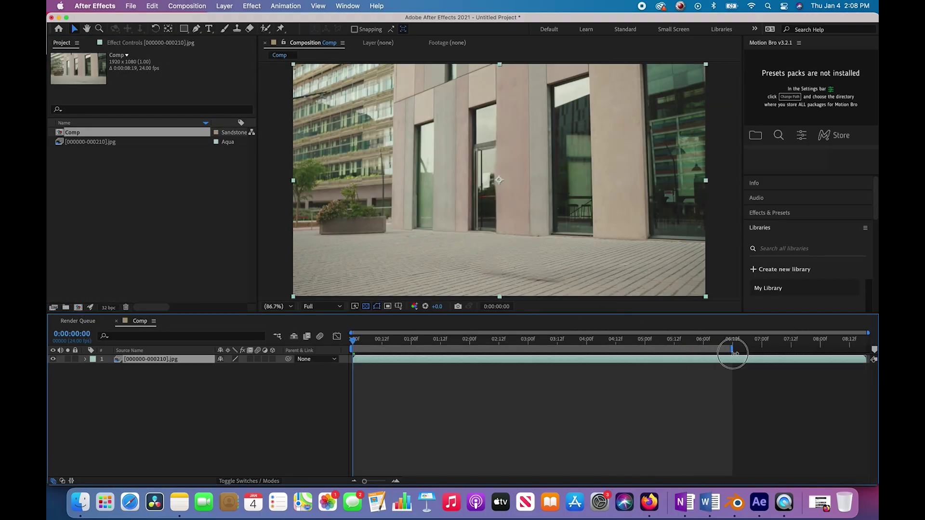
Step: Preview the clean plate composition maximized, then restore the normal layout
key("space")
key("grave")
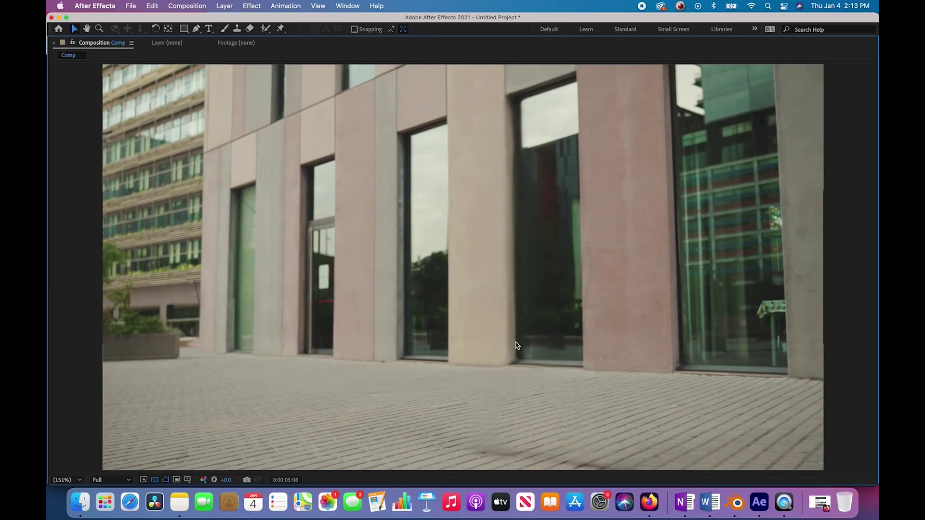
key("grave")
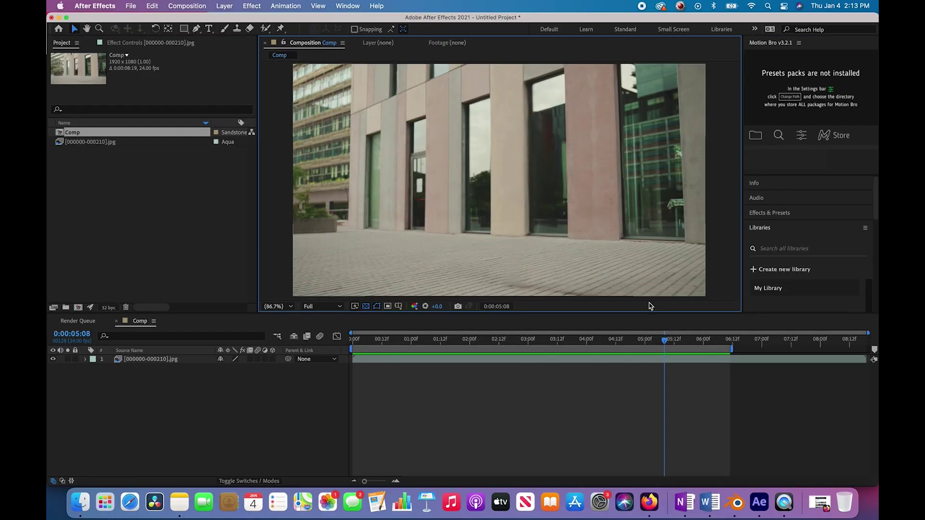
Step: In Finder, open cut0_0_210_lighting.blend from the output_full_scenes_files folder
left_click(81, 501)
left_click(189, 285)
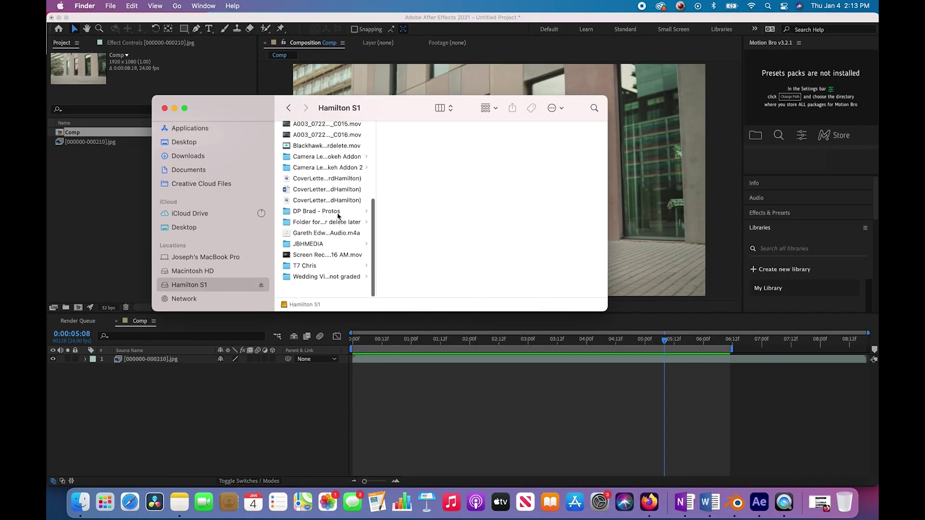
scroll(334, 218, "up", 1)
left_click(315, 276)
left_click(419, 272)
left_click(527, 163)
left_click(547, 134)
double_click(403, 134)
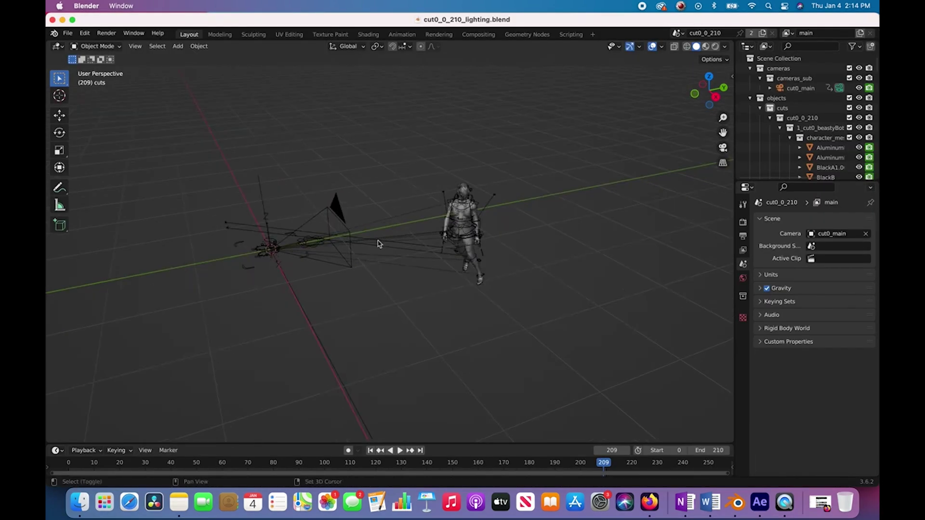
scroll(378, 243, "left", 10)
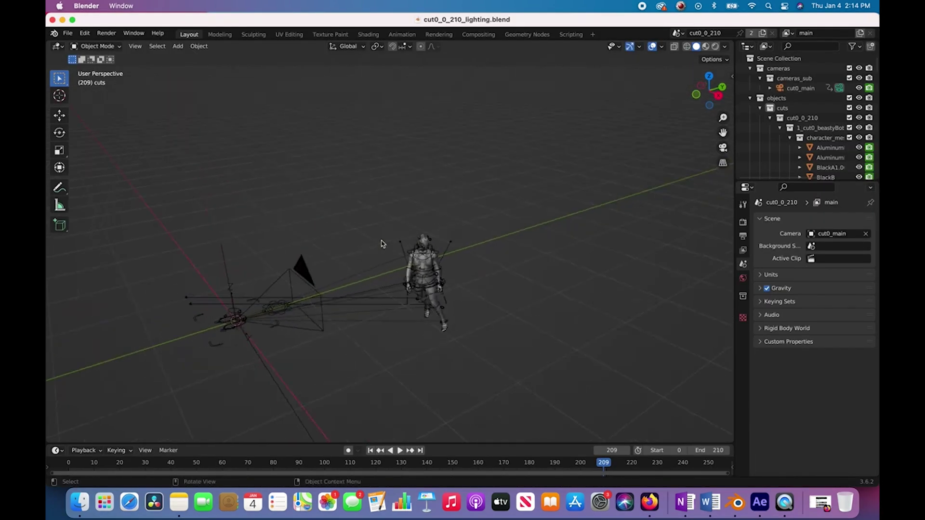
scroll(381, 243, "left", 15)
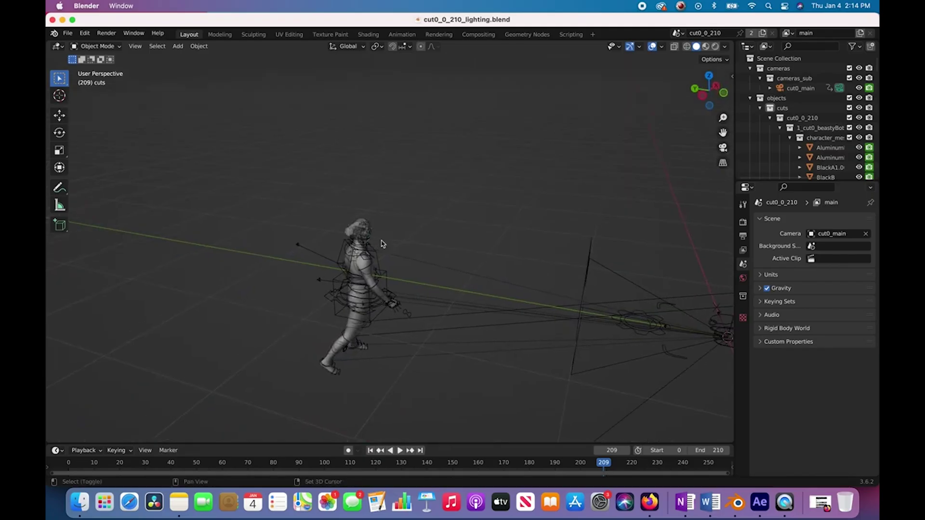
scroll(453, 182, "left", 12)
right_click(448, 291)
scroll(452, 216, "left", 6)
scroll(472, 248, "left", 6)
left_click(60, 206)
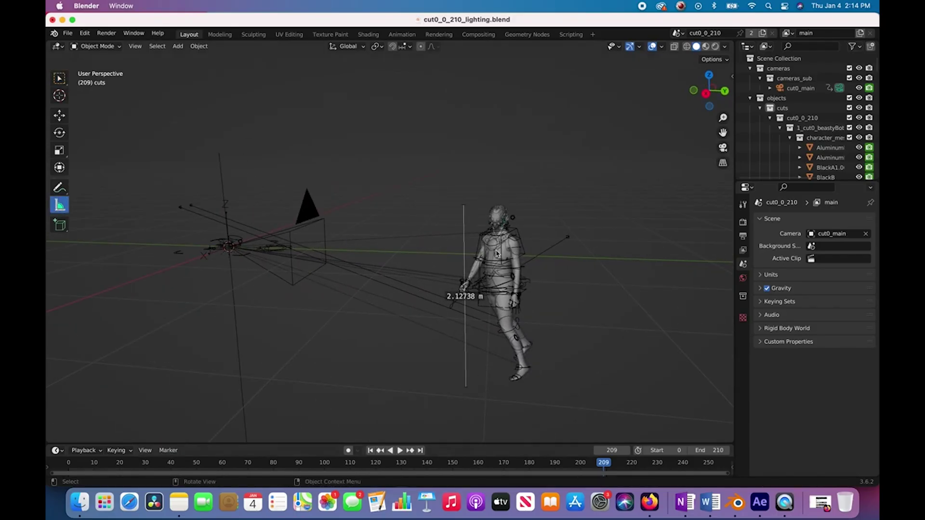
left_click(57, 79)
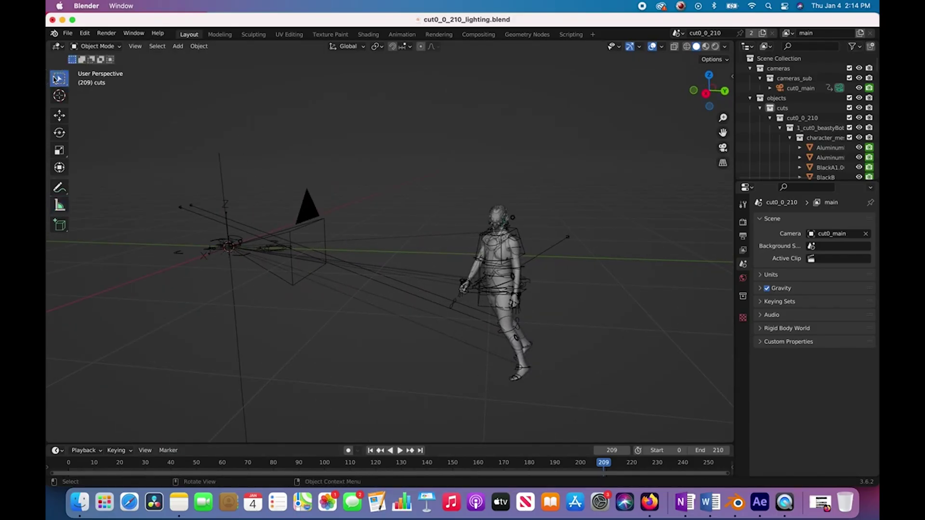
left_click(234, 244)
scroll(318, 268, "left", 8)
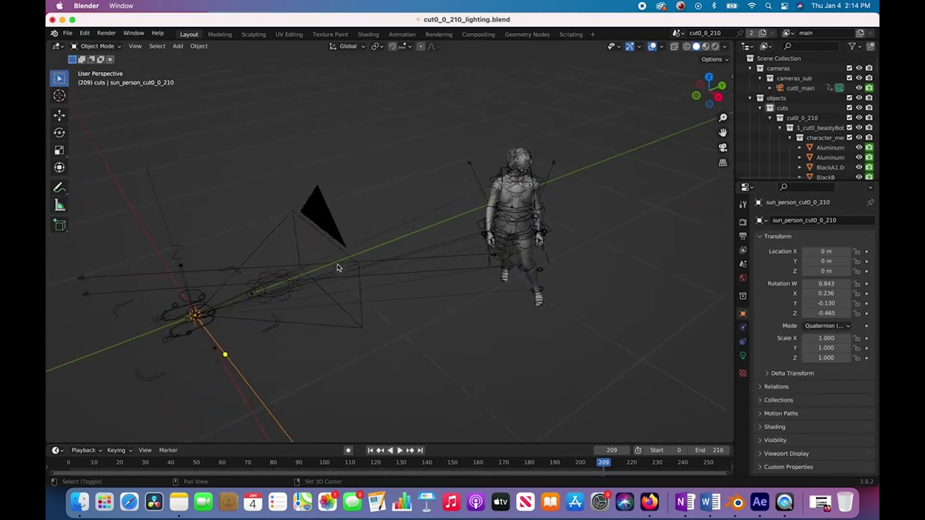
scroll(337, 267, "left", 5)
left_click(522, 207, "shift")
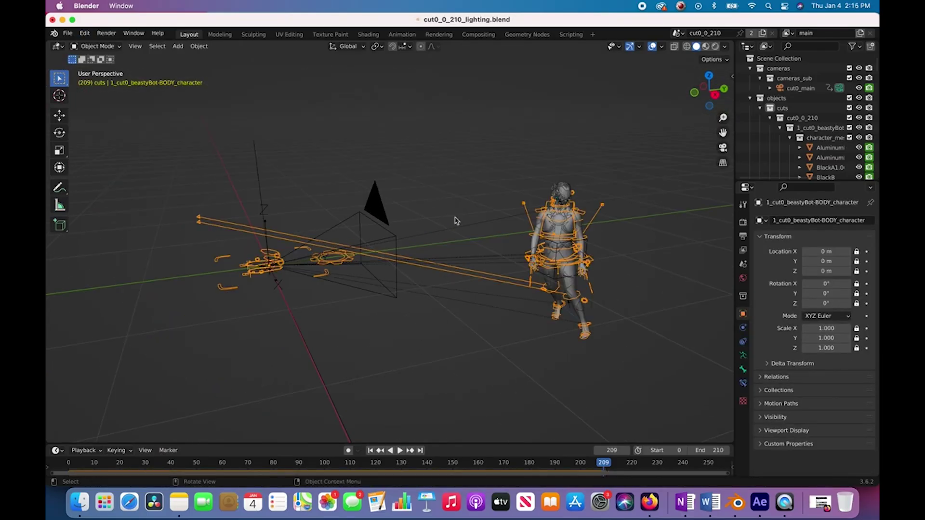
scroll(457, 219, "left", 6)
scroll(456, 221, "left", 15)
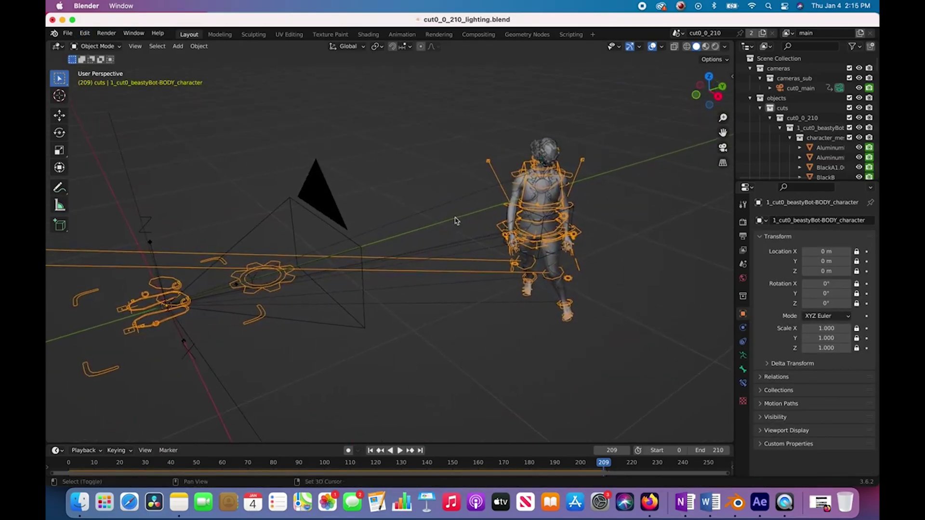
scroll(457, 221, "down", 10)
scroll(457, 221, "left", 3)
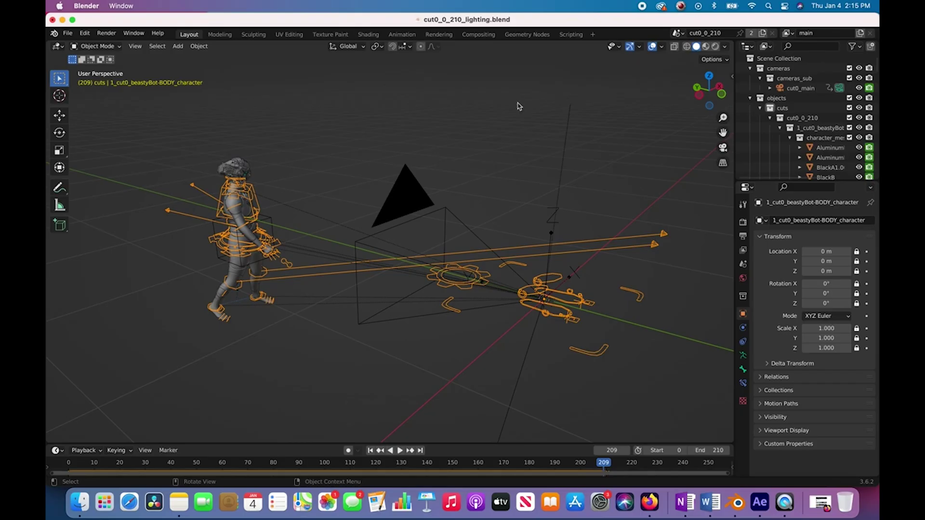
Step: Look through the scene camera and play the animation, stopping at frame 33
middle_click_drag(518, 106, 352, 96)
left_click(136, 47)
mouse_move(196, 169)
left_click(285, 170)
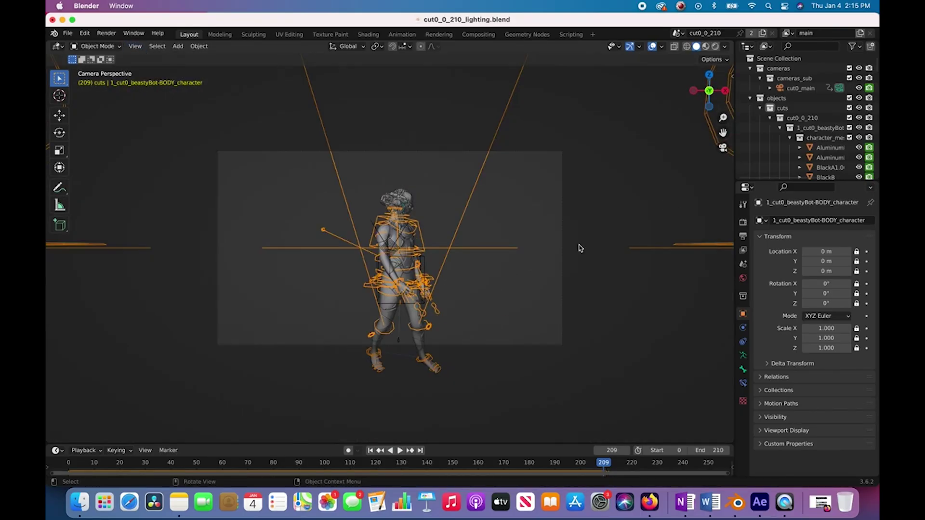
left_click(627, 226)
key("space")
scroll(650, 337, "up", 1)
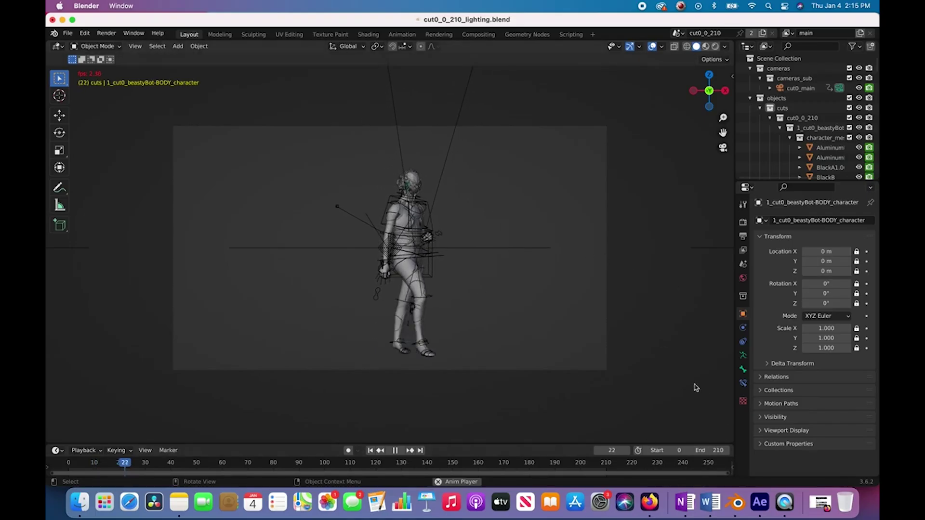
key("space")
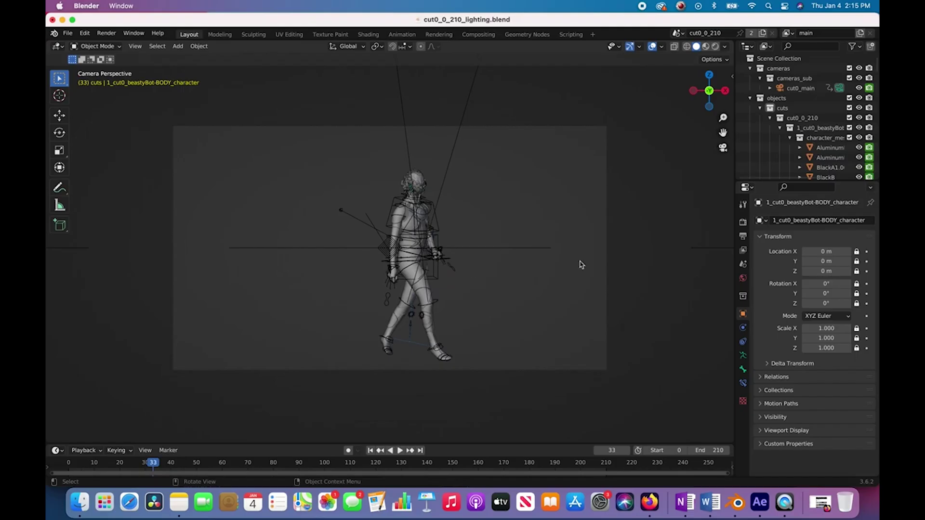
Step: Orbit out of camera view to inspect the Beasty Bot and camera rig
middle_click_drag(581, 264, 592, 249)
scroll(593, 248, "right", 10)
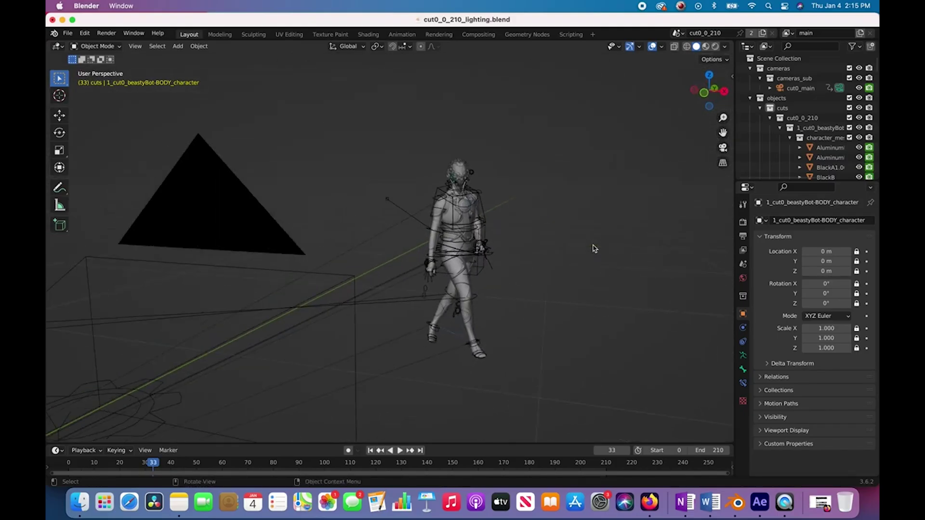
scroll(593, 250, "right", 5)
scroll(469, 315, "left", 10)
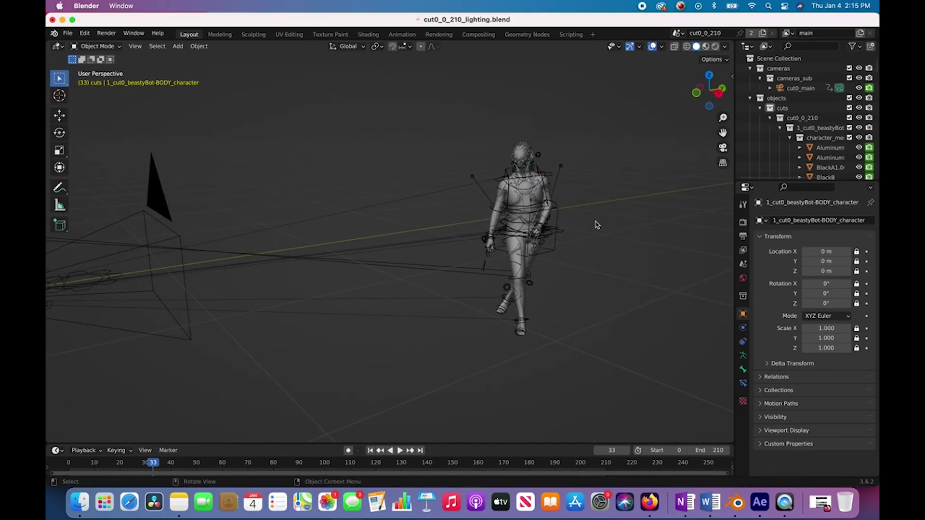
scroll(538, 233, "right", 8)
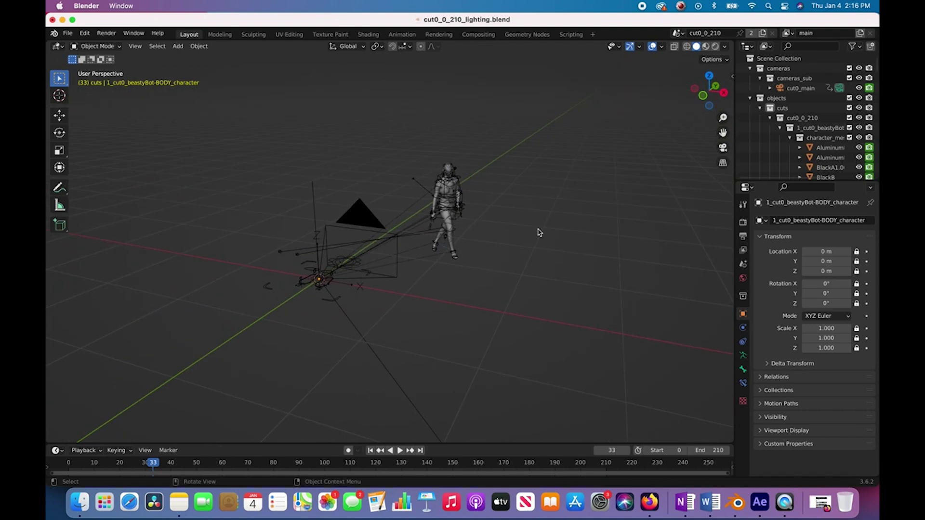
scroll(473, 209, "left", 8)
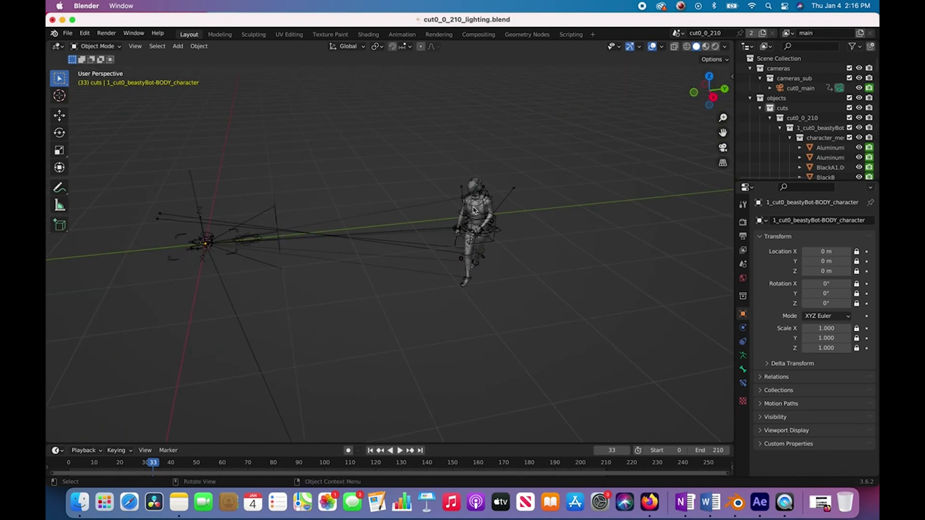
scroll(474, 209, "right", 8)
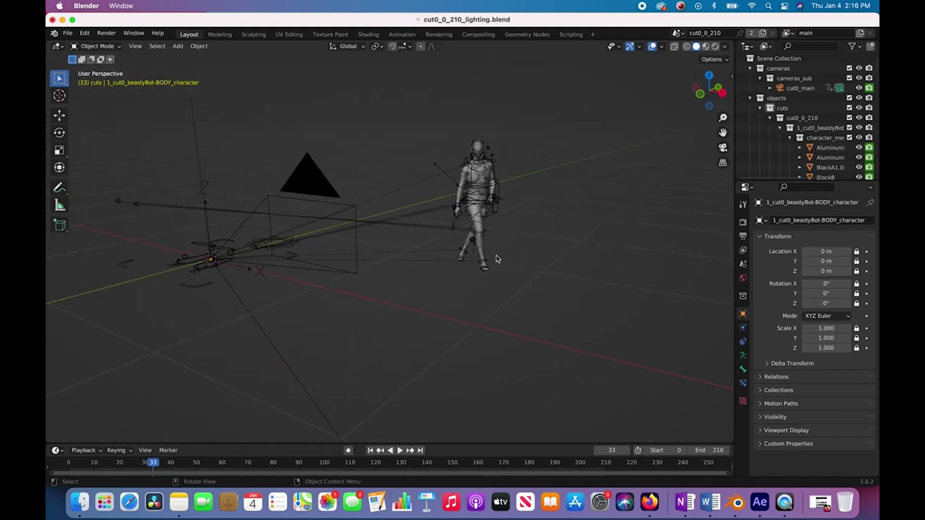
Step: Select the camera, then move the character's pelvis helper along the Z axis
left_click(311, 195)
left_click(500, 192)
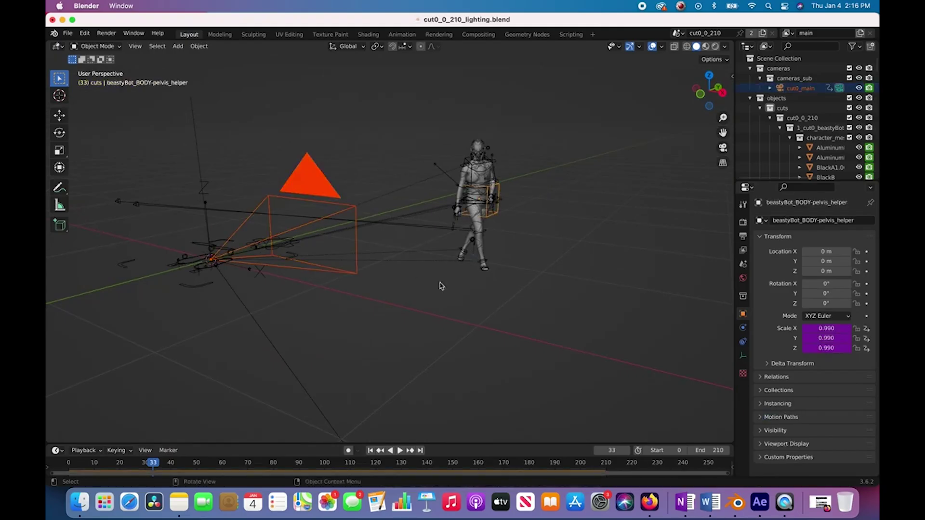
key("g")
key("z")
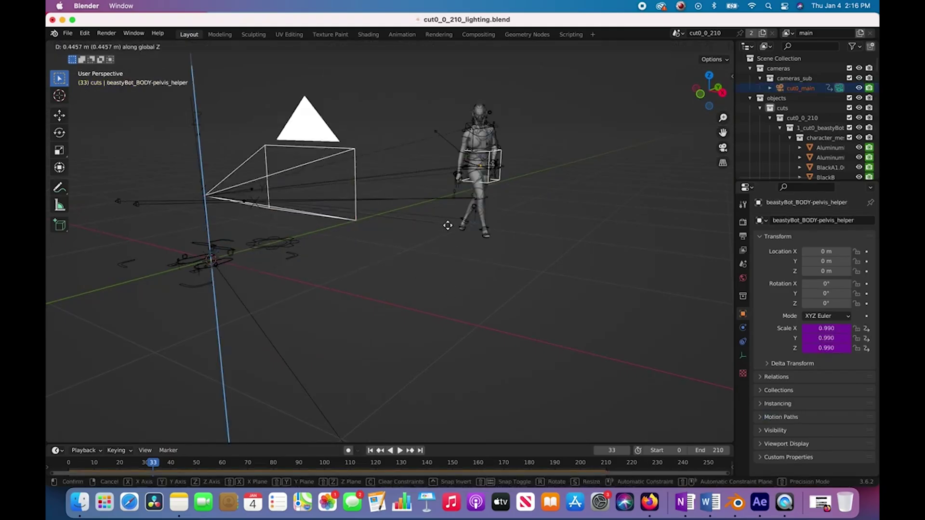
left_click(351, 377)
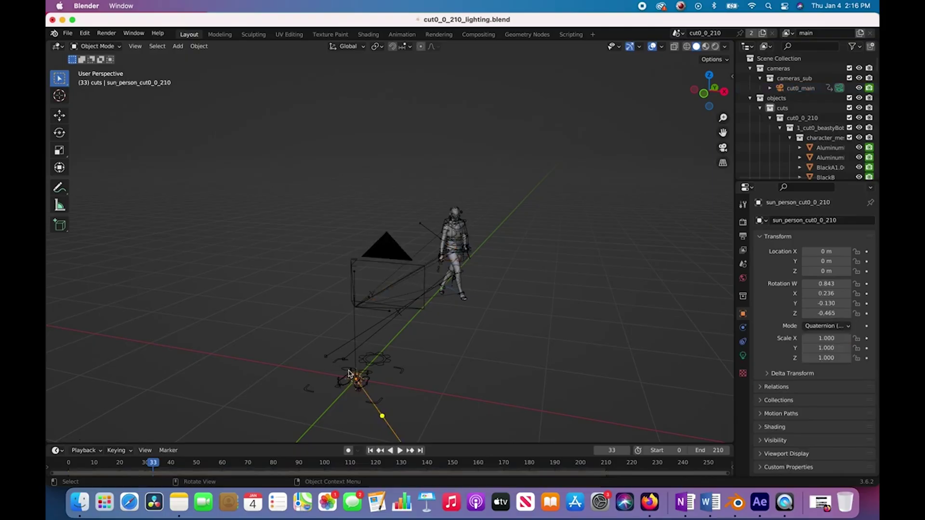
Step: Select the robot character rig and hide it with H
left_click(350, 373)
key("h")
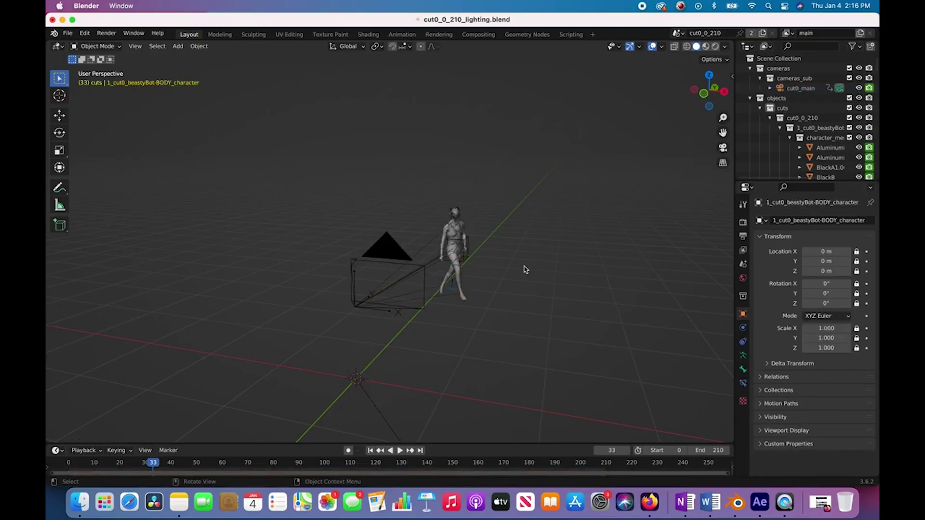
scroll(525, 267, "up", 10)
scroll(525, 268, "down", 10)
scroll(525, 268, "down", 2)
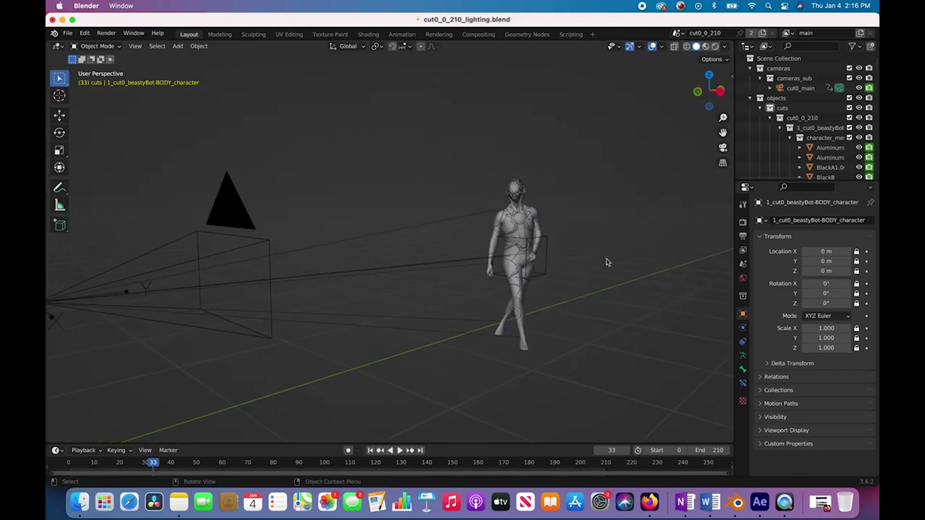
Step: Show World Properties with the Preview expanded and the Properties panel widened
left_click(744, 279)
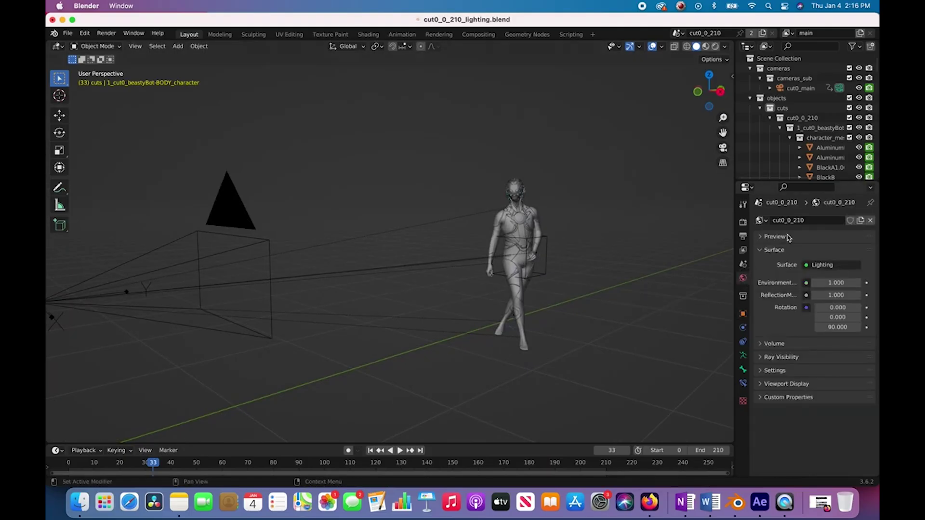
left_click(772, 236)
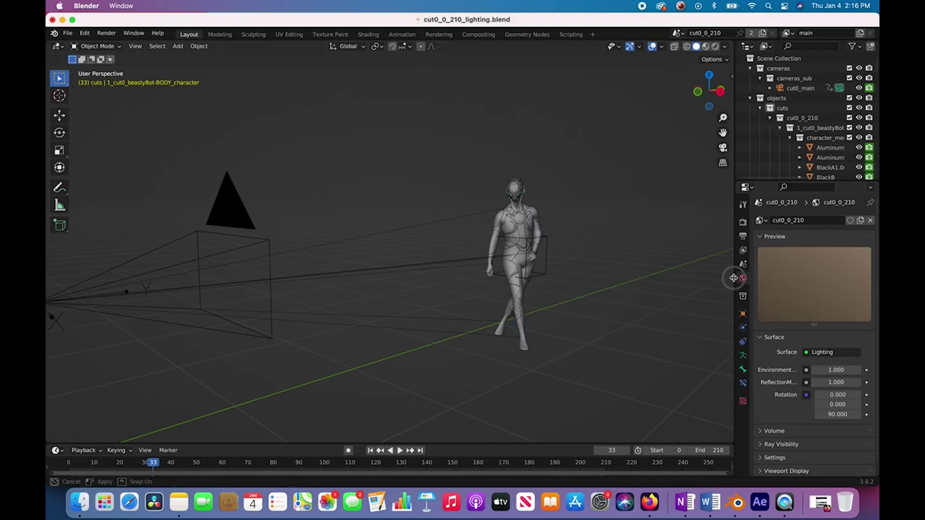
left_click_drag(733, 282, 713, 281)
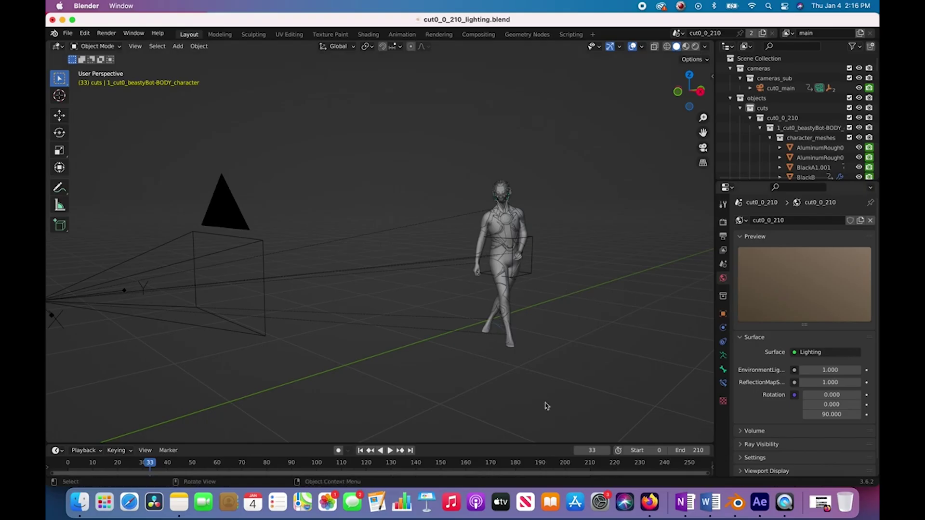
Step: Check the scene in Rendered shading, then return to Solid shading
key("z")
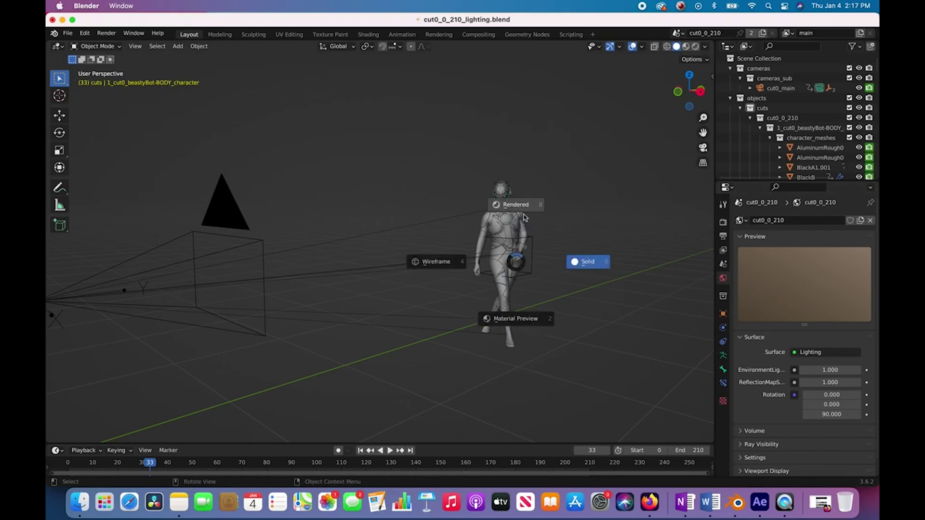
left_click(524, 218)
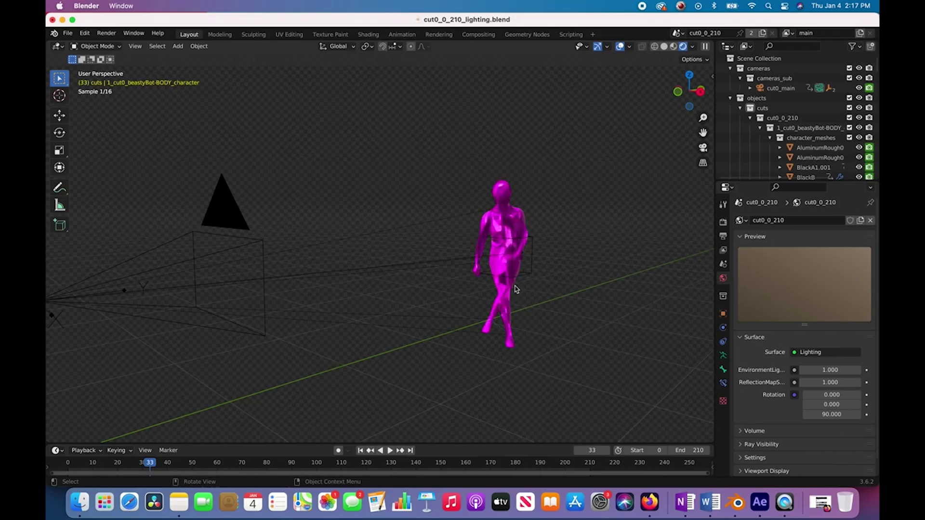
key("z")
left_click(577, 282)
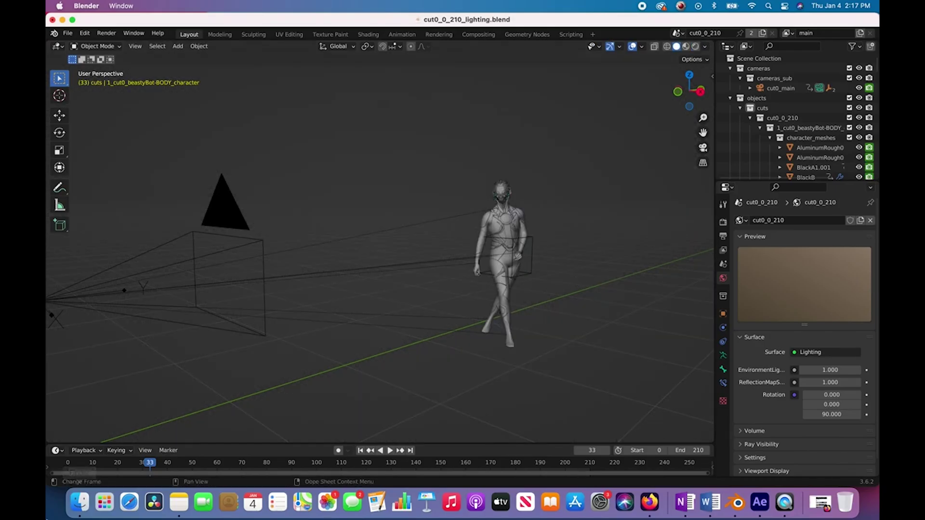
Step: Open README.txt from the Wonder Studio export in TextEdit
left_click(79, 502)
left_click(415, 141)
double_click(415, 142)
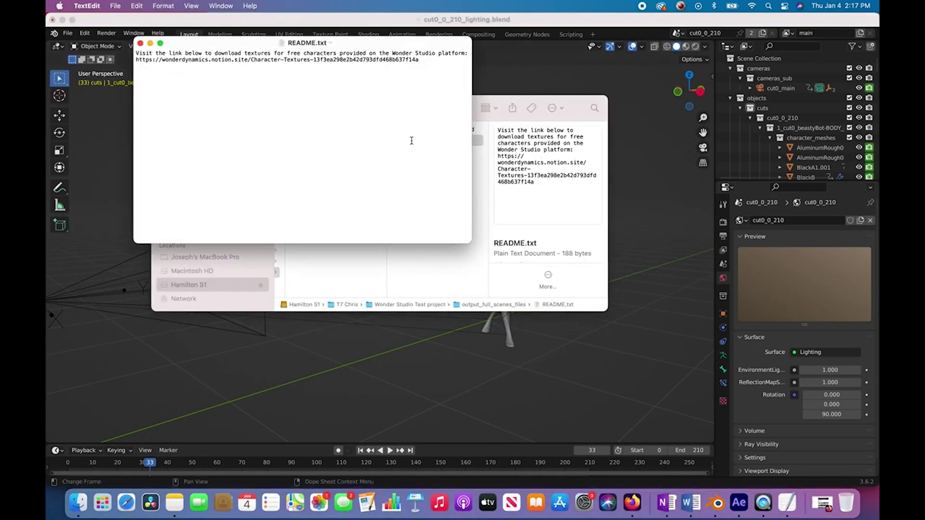
Step: Select the full character-textures download link and copy it
left_click_drag(442, 58, 131, 60)
left_click(199, 60)
left_click_drag(427, 63, 135, 63)
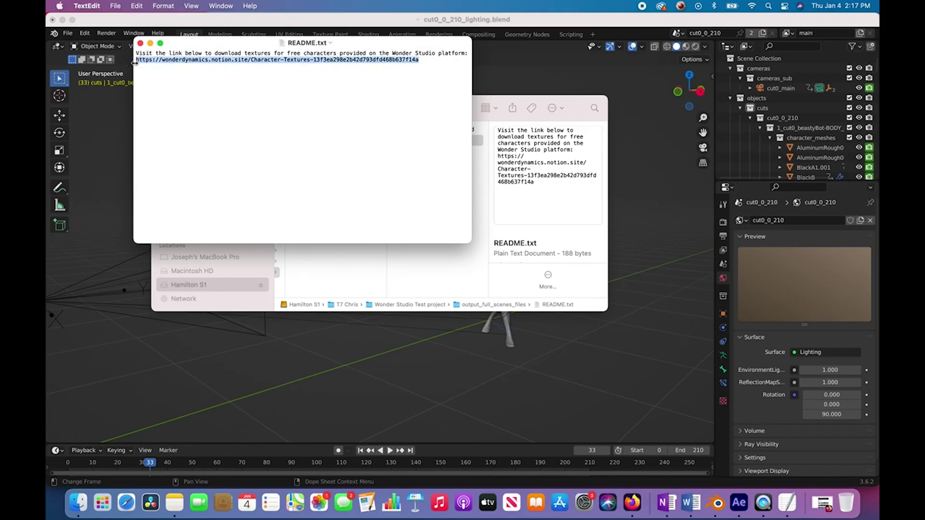
right_click(165, 63)
left_click(187, 126)
right_click(357, 58)
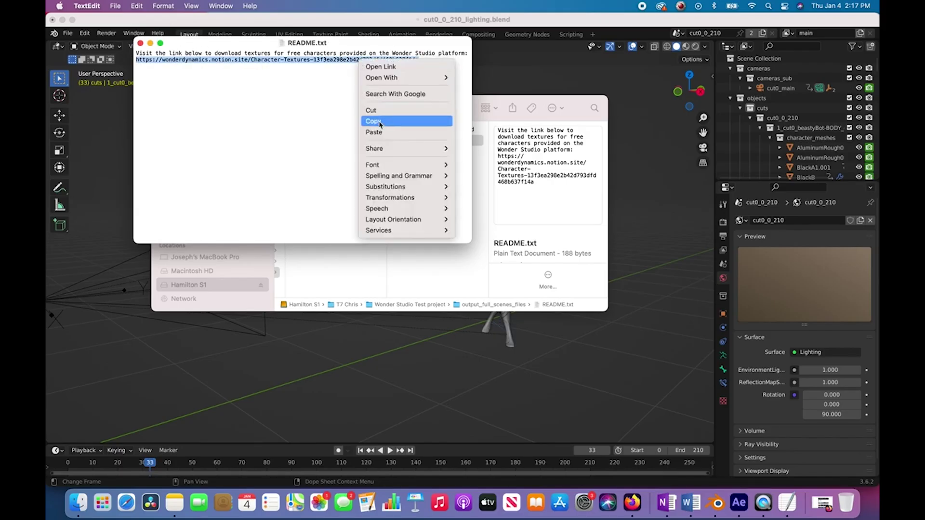
left_click(380, 121)
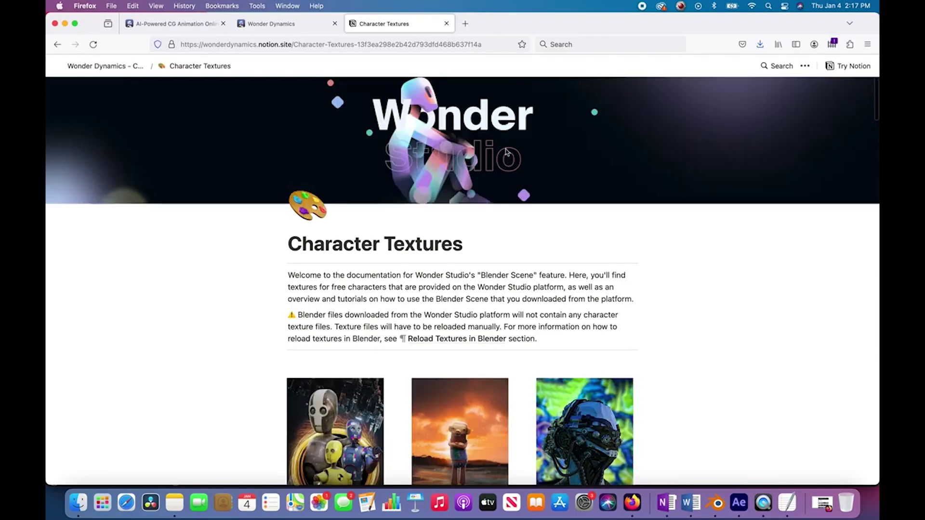
Step: Scroll the Character Textures page down to the texture packs and select the Beasty Bot textures.zip
scroll(606, 304, "down", 5)
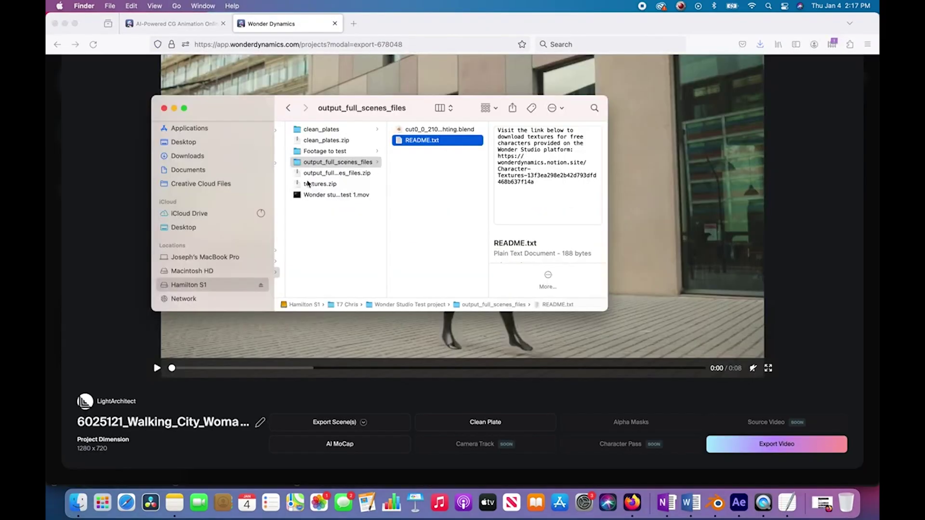
left_click(333, 185)
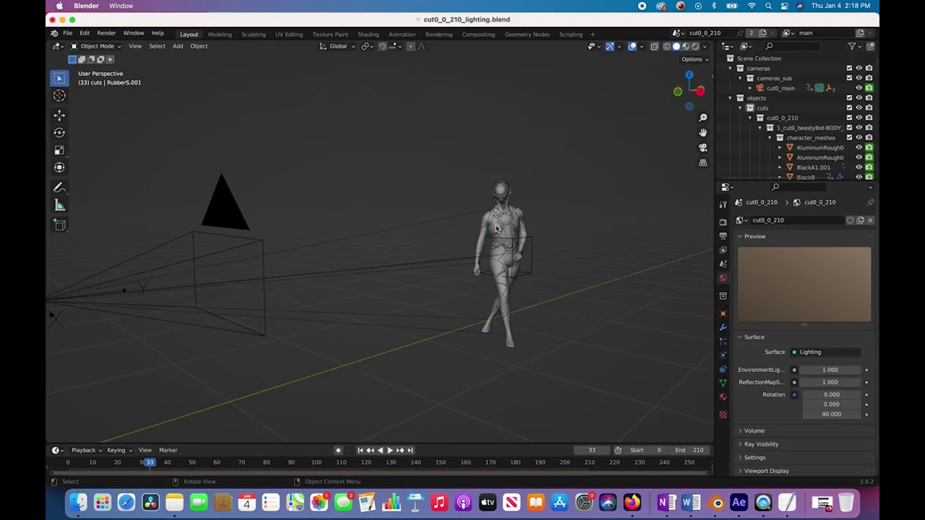
Step: Select the robot's body mesh and show its Material properties
left_click(496, 228)
scroll(497, 228, "up", 5)
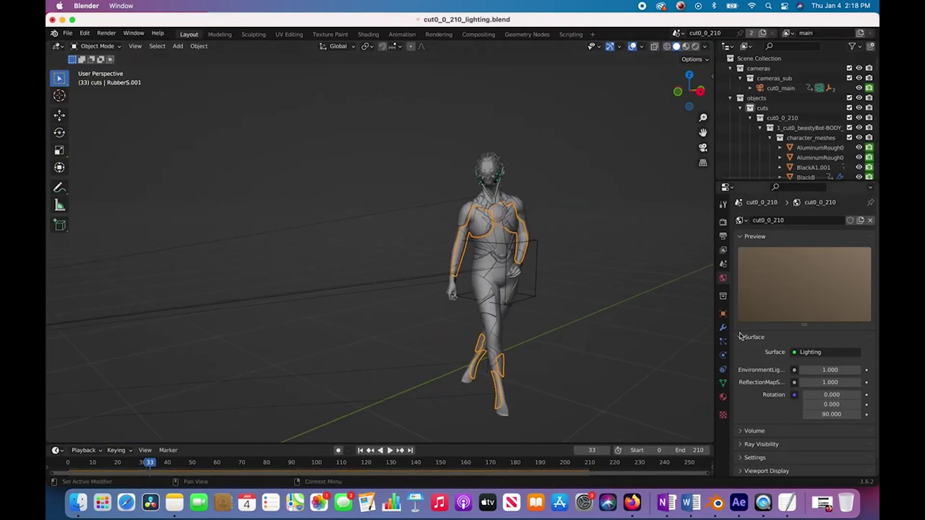
left_click(723, 398)
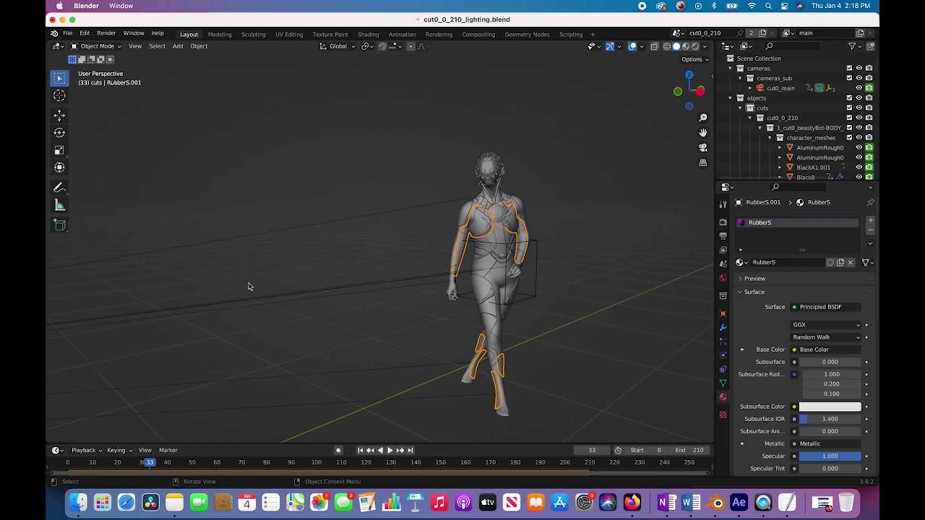
Step: Relink the textures with Find Missing Files on the textures folder, then view in Rendered shading
left_click(91, 37)
mouse_move(67, 32)
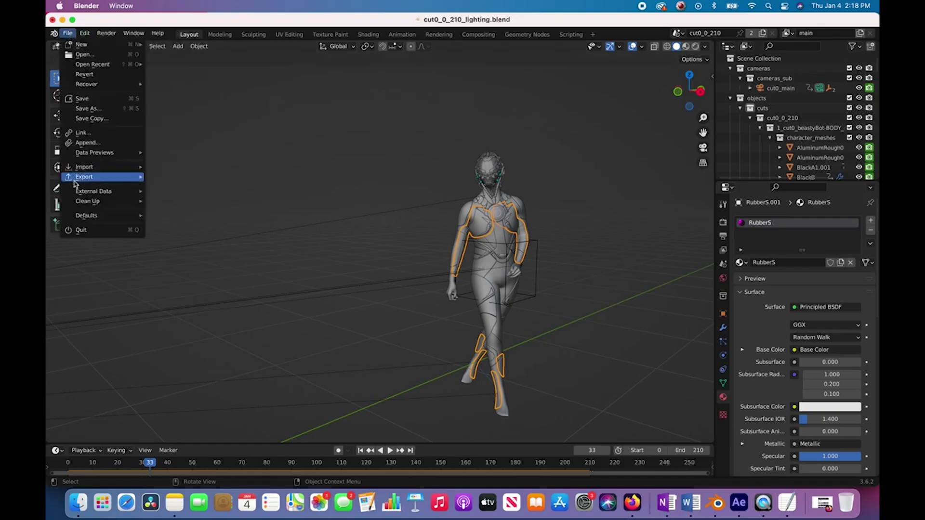
mouse_move(134, 192)
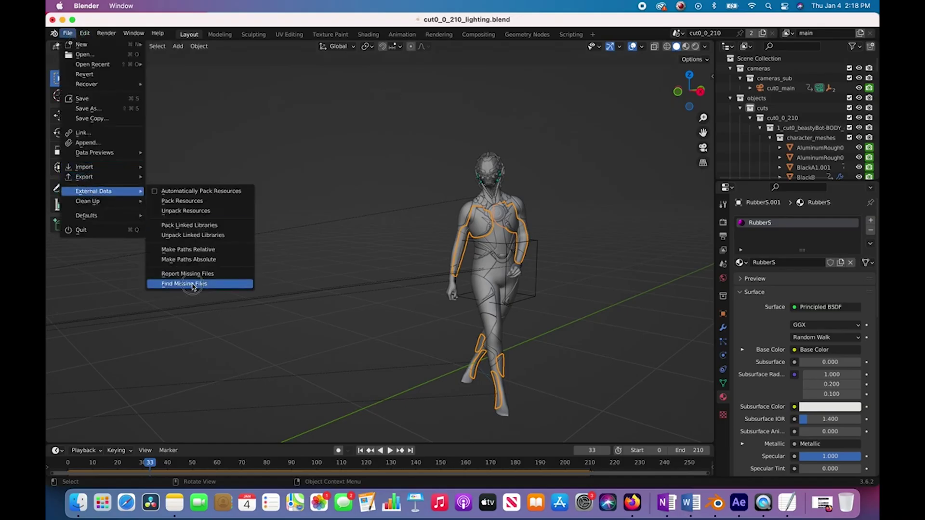
left_click(193, 287)
left_click(277, 111)
double_click(269, 169)
left_click(781, 407)
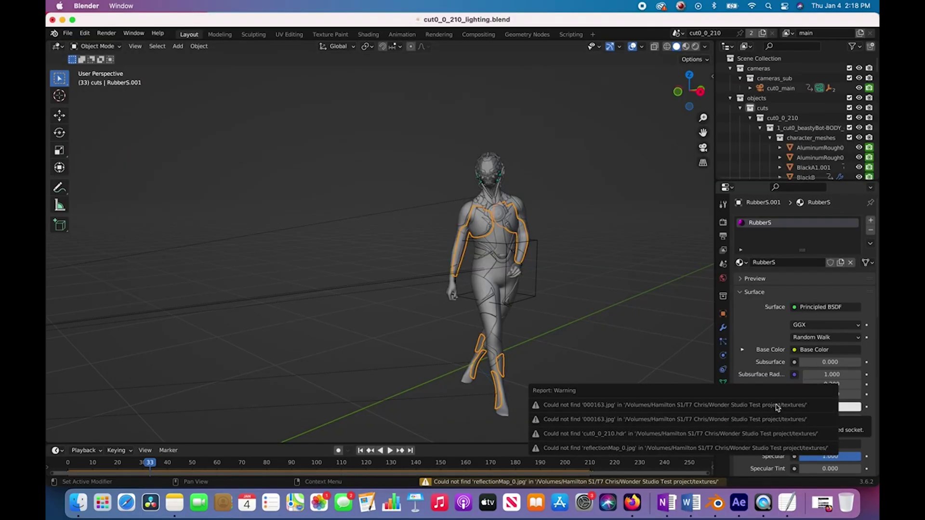
key("z")
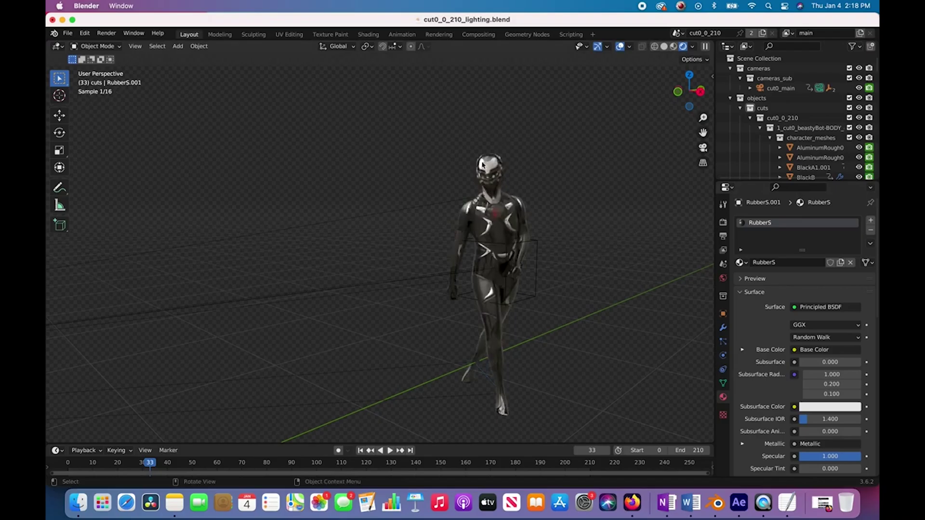
Step: Zoom in on the robot, review the World lighting settings, then scroll Render properties to Film
scroll(534, 315, "up", 3)
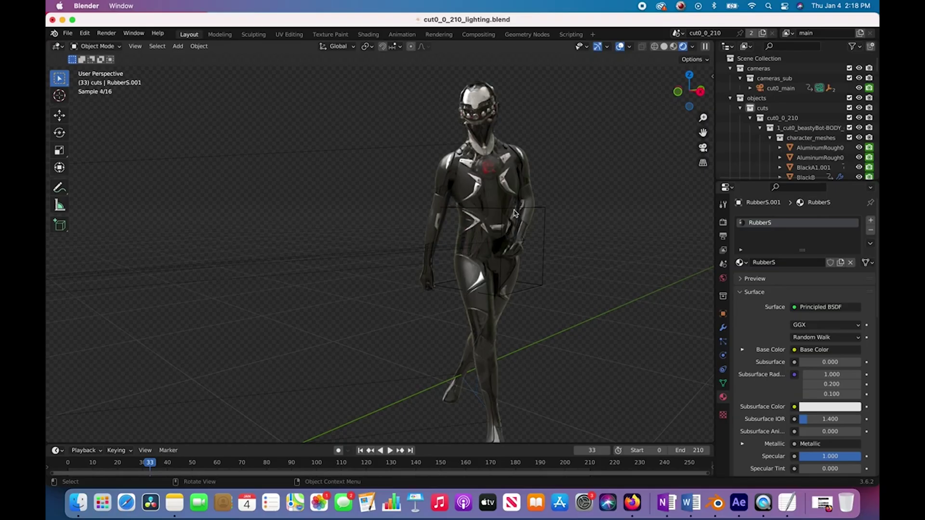
left_click(722, 278)
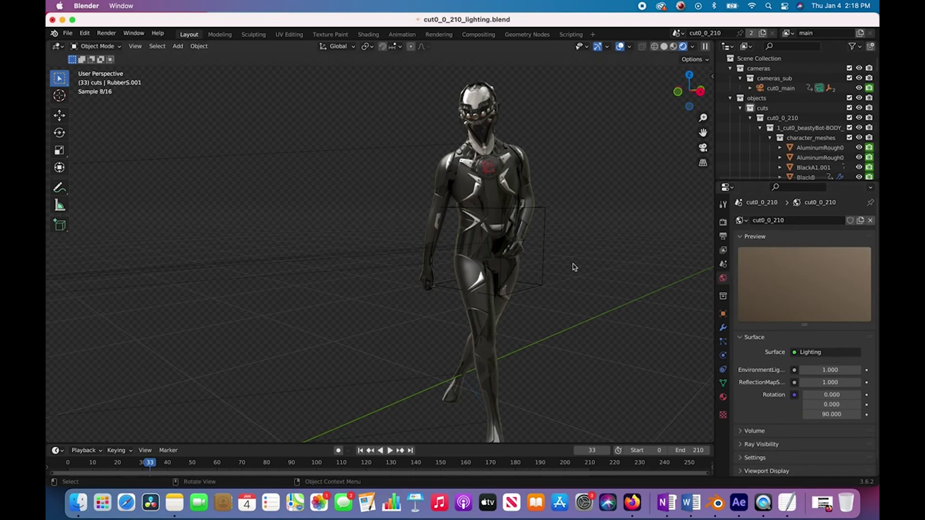
left_click(723, 222)
scroll(799, 313, "down", 2)
Step: Untick Film Transparent and pan around the robot against the beige world background
left_click(754, 431)
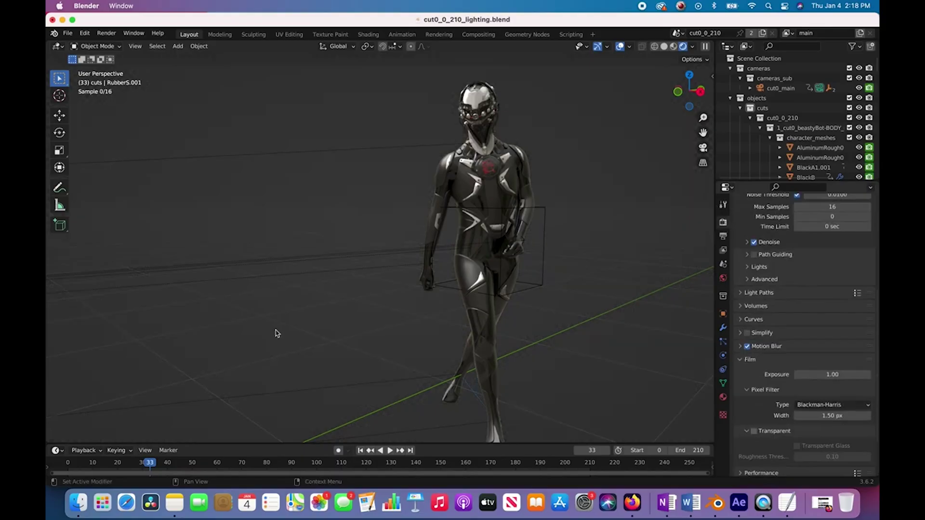
scroll(502, 272, "down", 3)
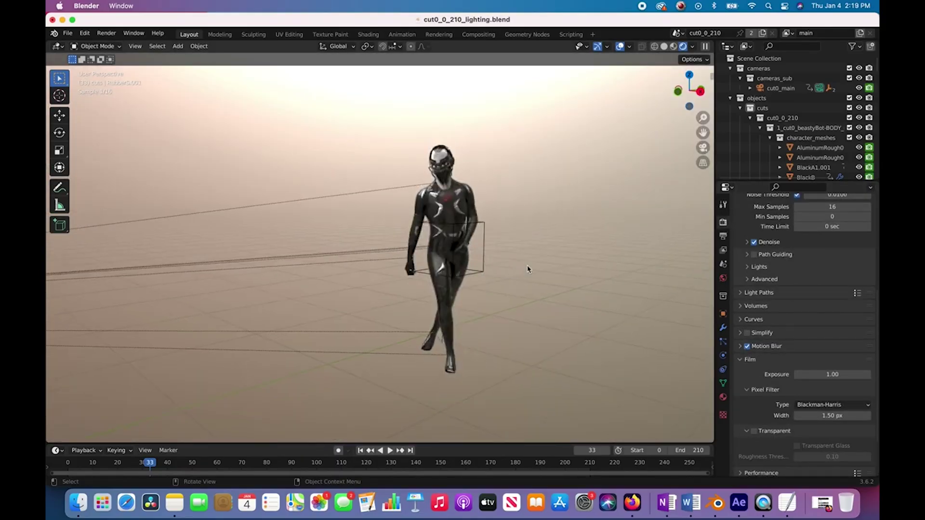
scroll(575, 251, "right", 10)
scroll(575, 251, "right", 15)
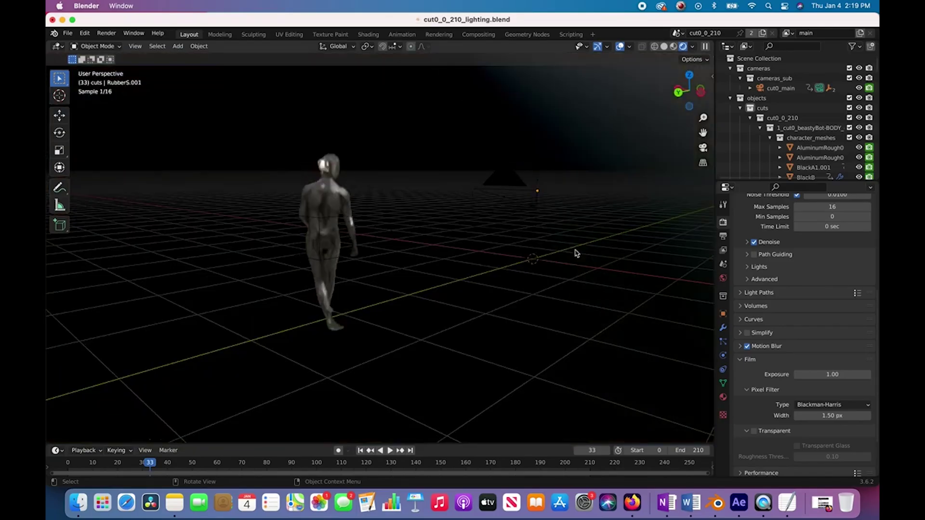
scroll(527, 201, "left", 15)
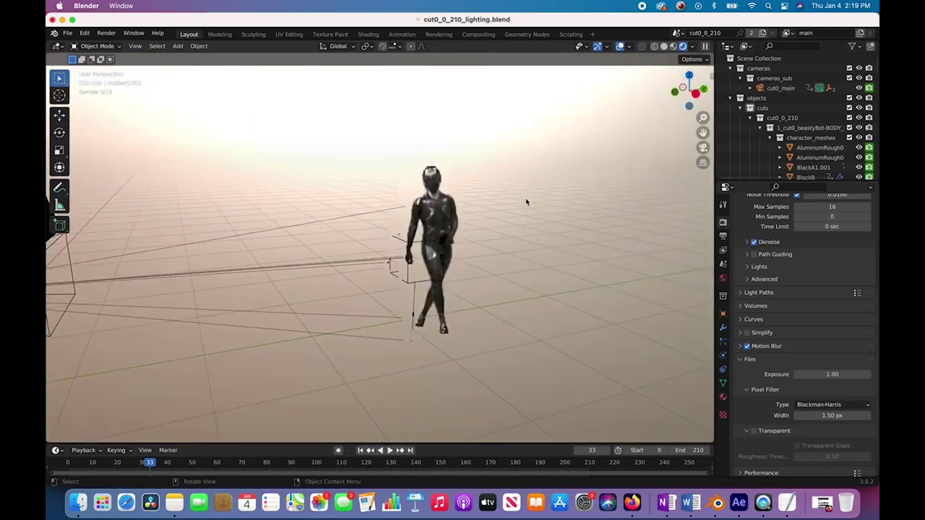
scroll(526, 202, "left", 3)
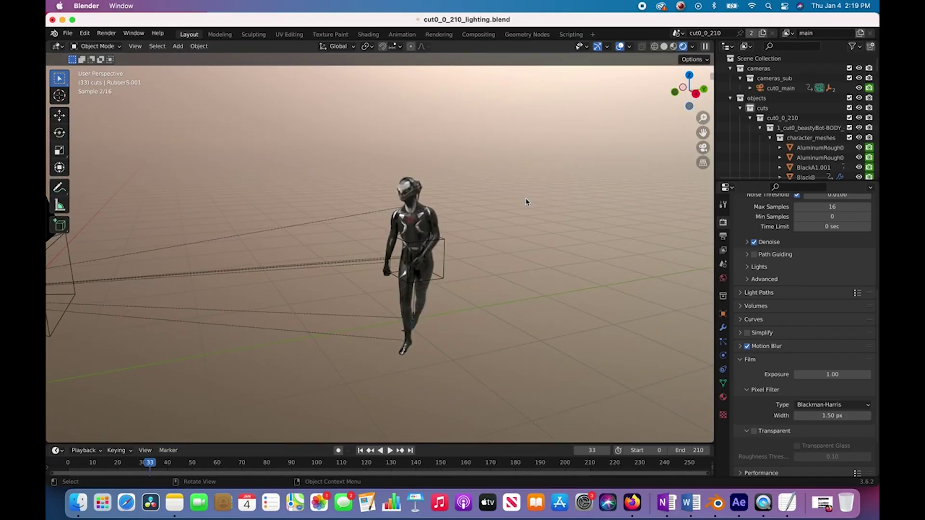
scroll(526, 201, "left", 5)
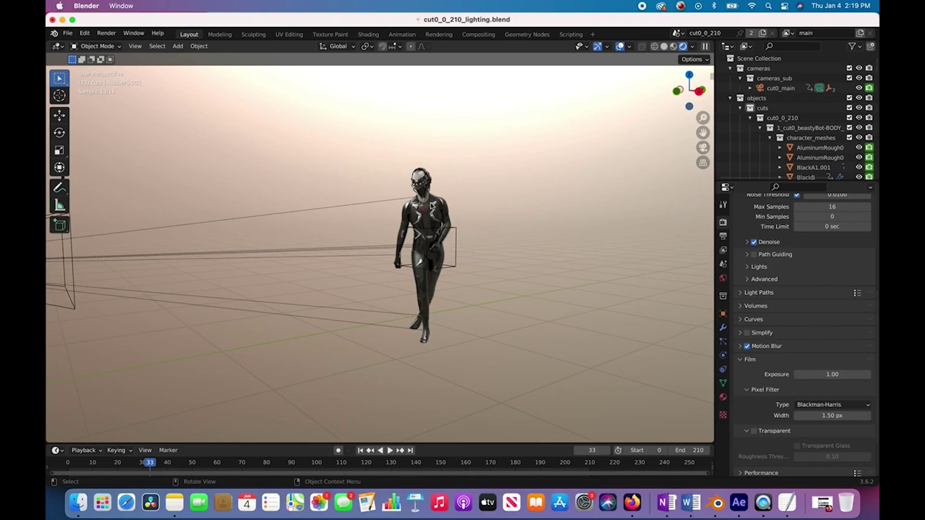
Step: Orbit to bring the camera into sight, zoom close on the robot, and re-enable Film Transparent
middle_click_drag(430, 205, 579, 381)
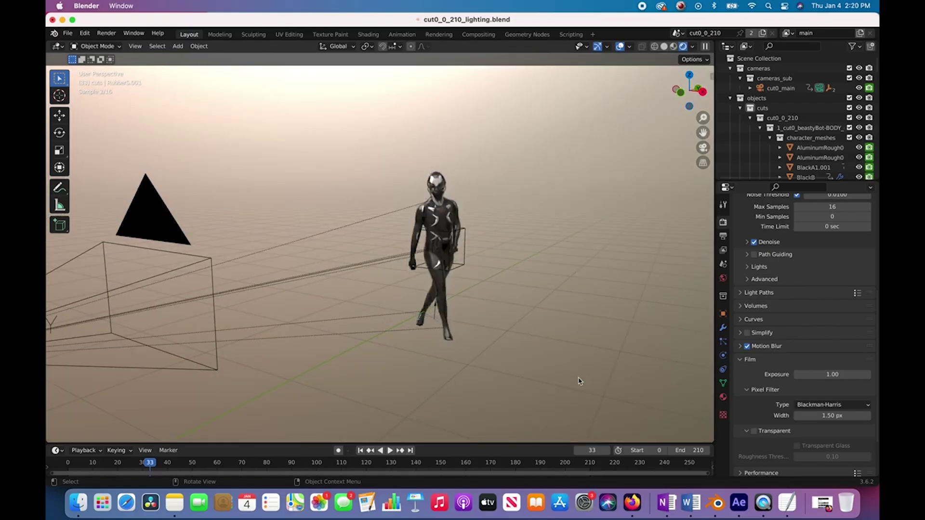
scroll(515, 319, "up", 10)
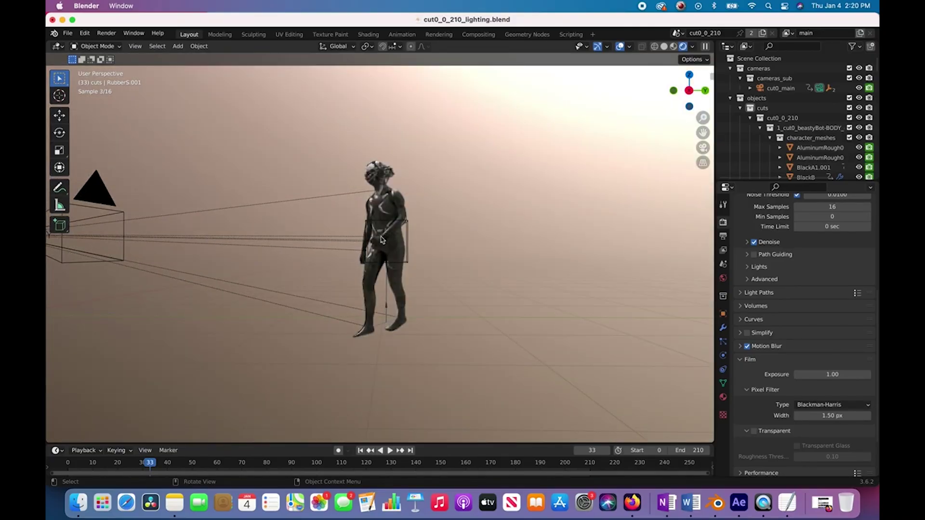
scroll(381, 240, "up", 6)
middle_click_drag(381, 240, 457, 130)
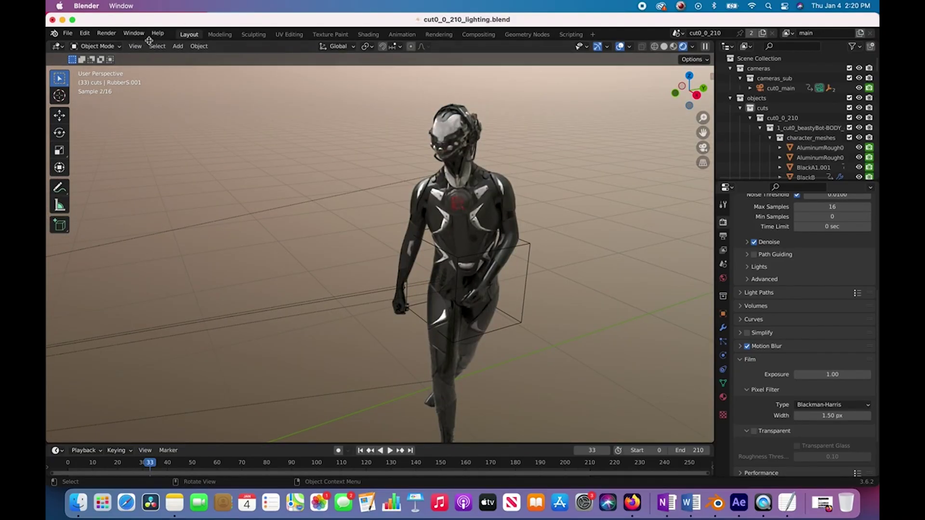
left_click(754, 431)
Step: Switch the viewport to Solid shading and start playing the walk animation
key("z")
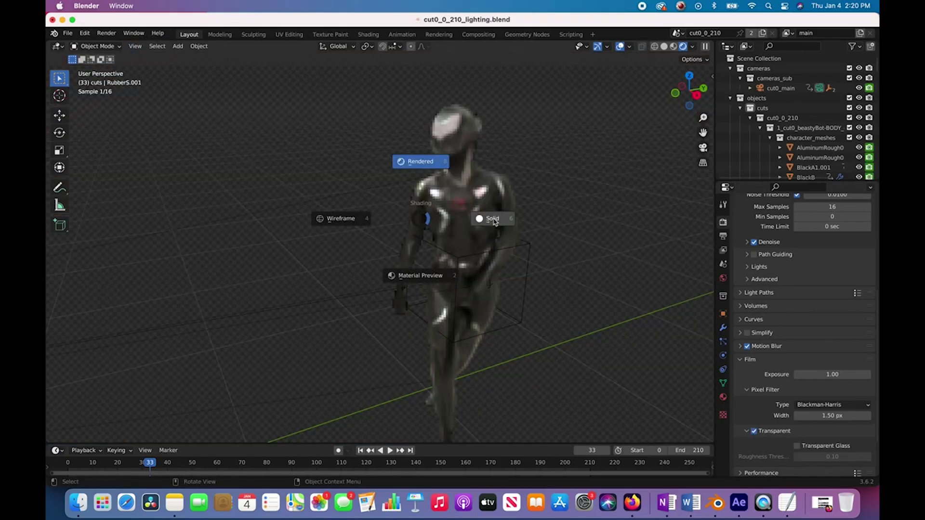
left_click(492, 219)
scroll(432, 218, "down", 6)
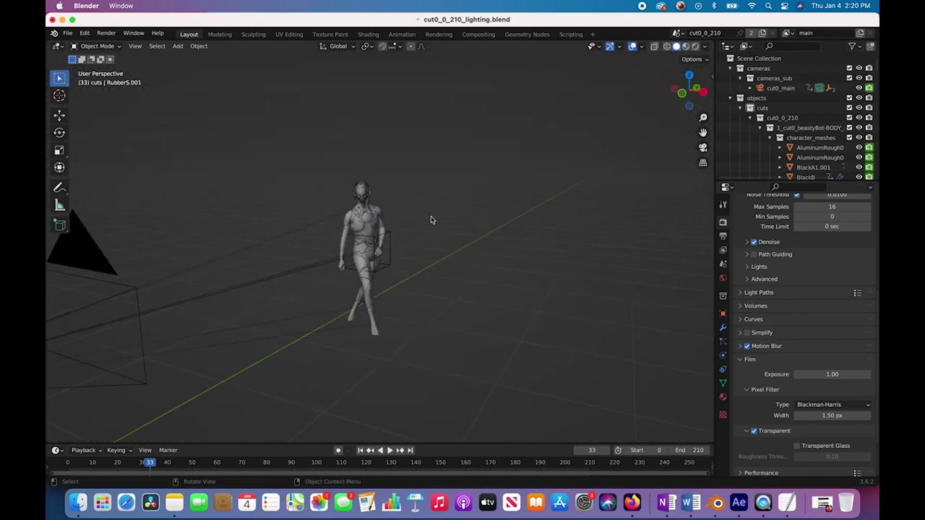
scroll(431, 220, "left", 10)
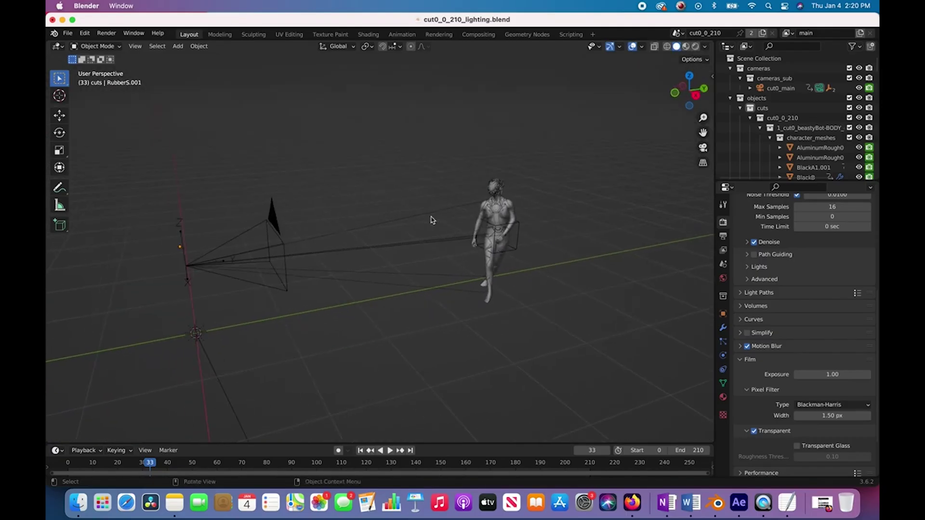
scroll(432, 220, "left", 10)
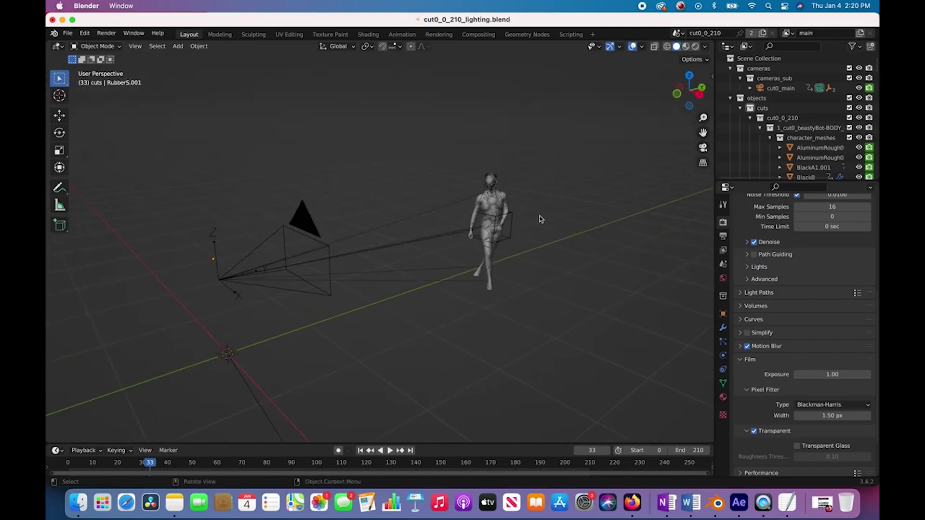
key("space")
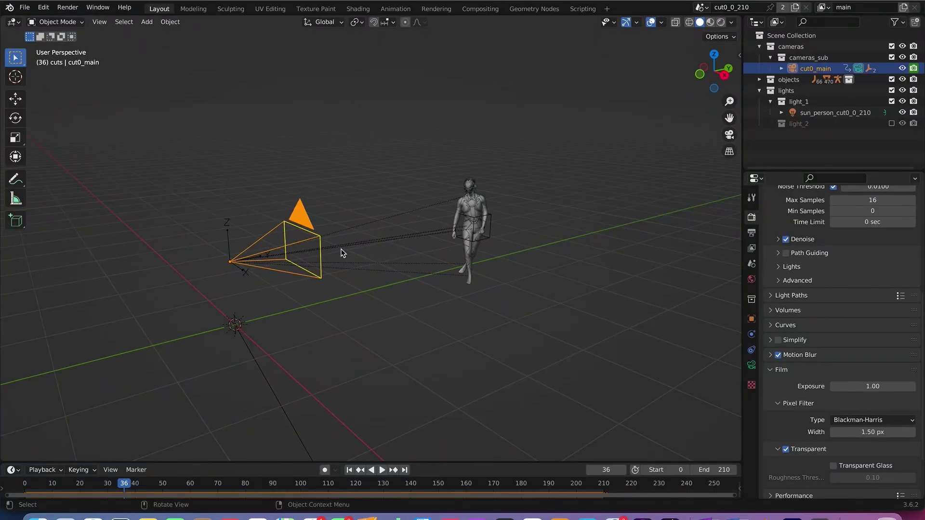
Step: Orbit to the opposite side, then replay the walk through the scene camera (Numpad 0)
scroll(341, 253, "left", 10)
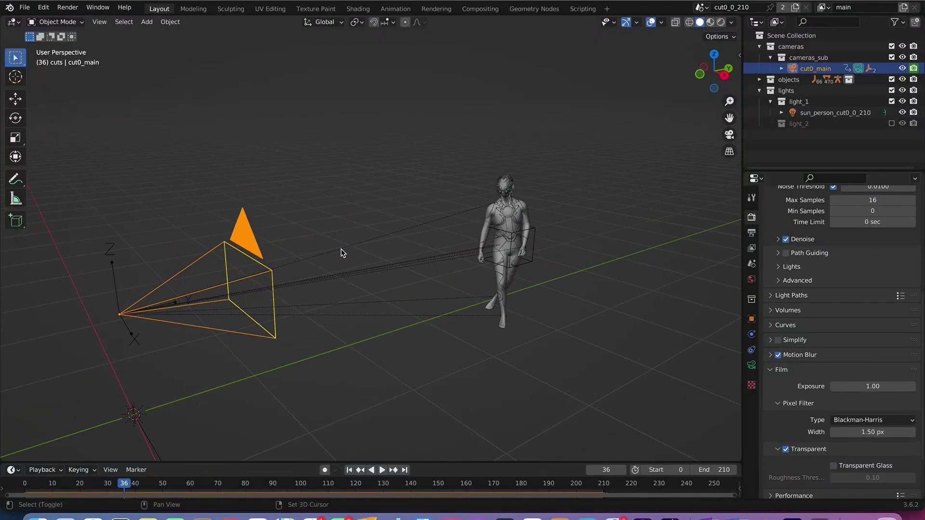
scroll(340, 252, "left", 15)
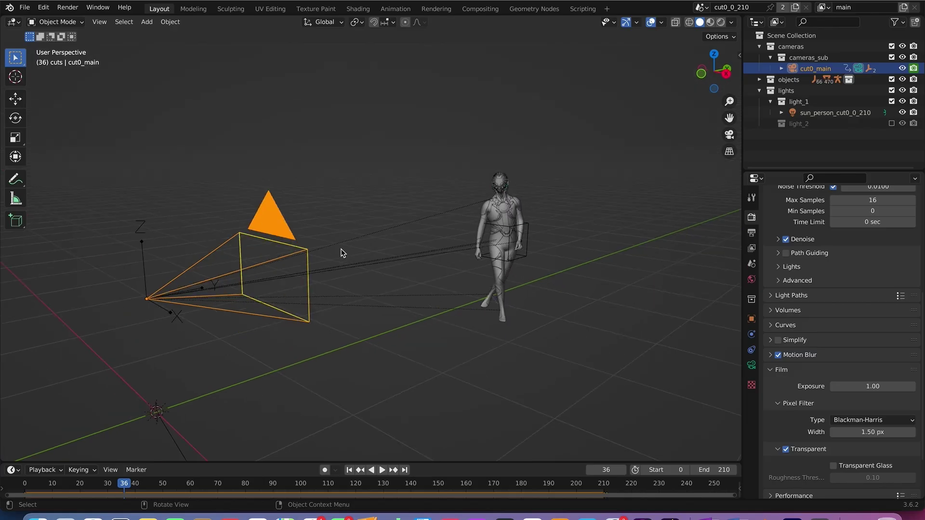
scroll(341, 253, "left", 3)
key("space")
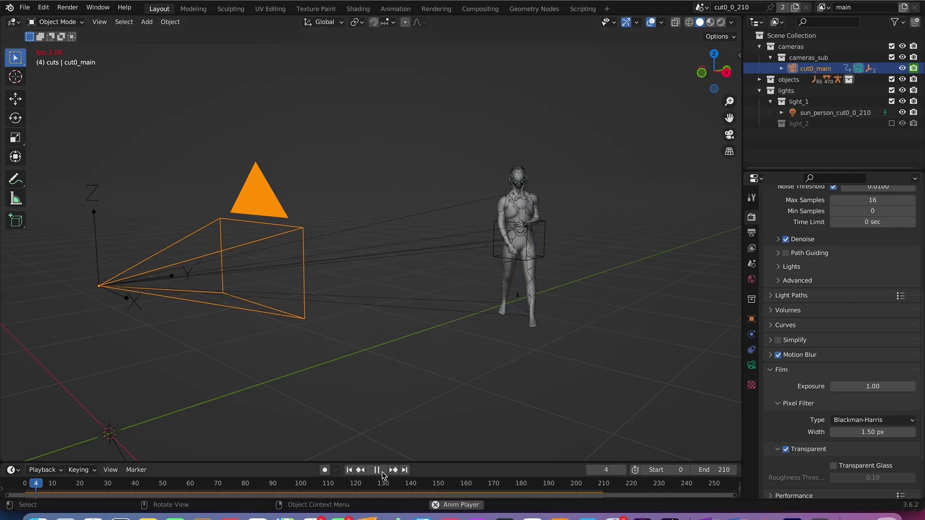
middle_click_drag(670, 403, 421, 285)
key("space")
key("KP_0")
key("space")
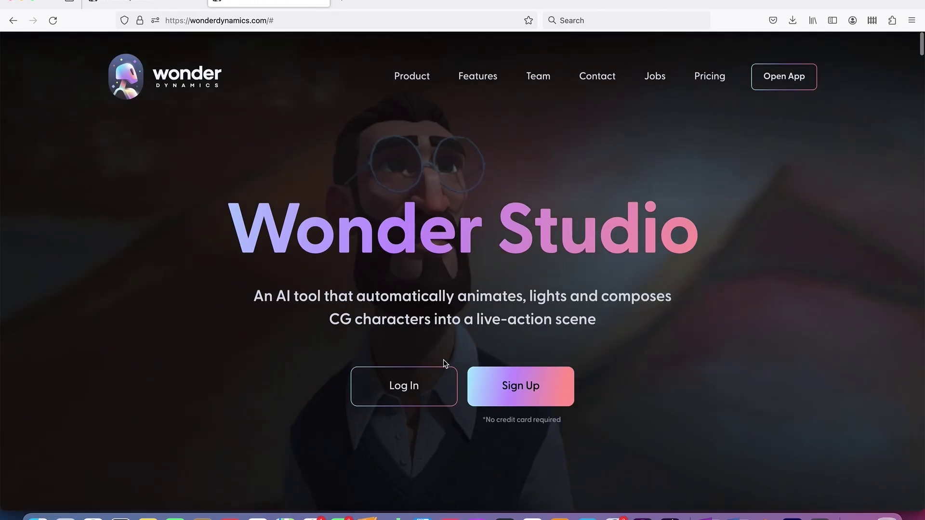
Step: Switch the Wonder Studio export preview to the camera track view
scroll(443, 359, "down", 15)
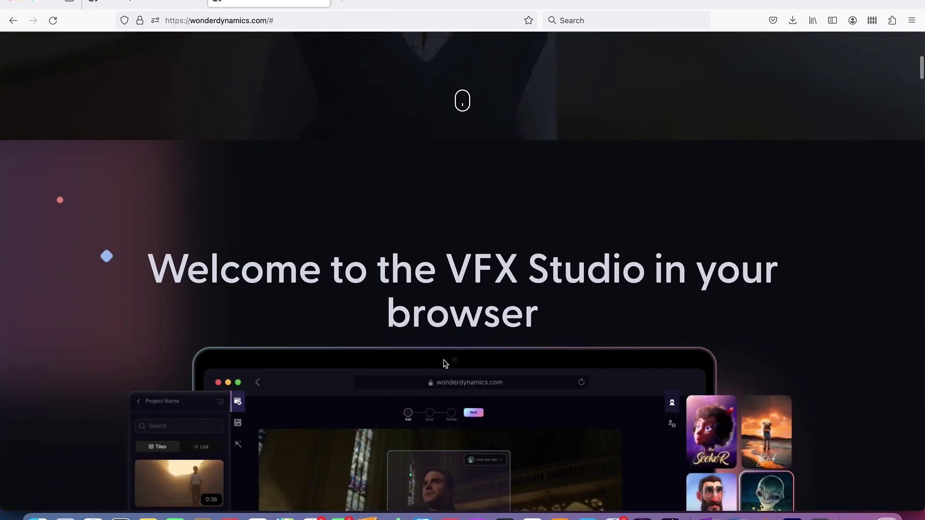
left_click(223, 336)
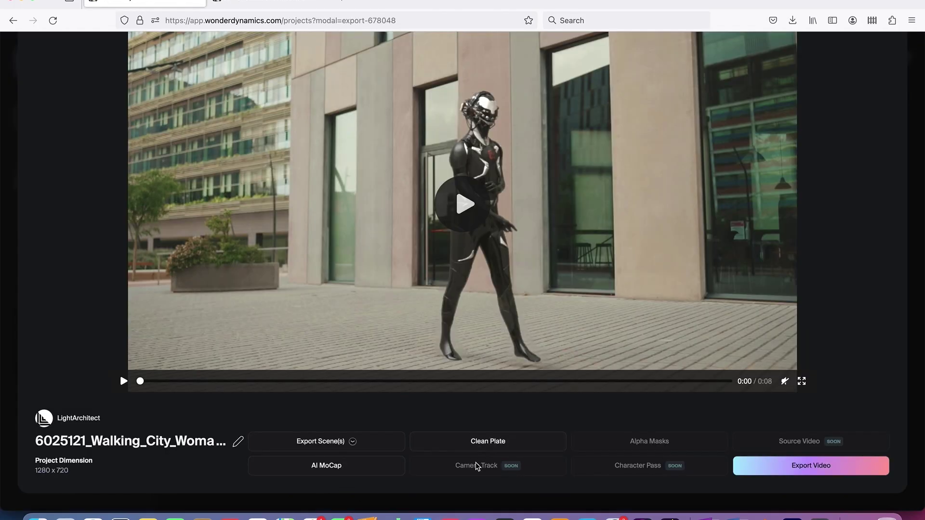
scroll(475, 465, "up", 10, "ctrl")
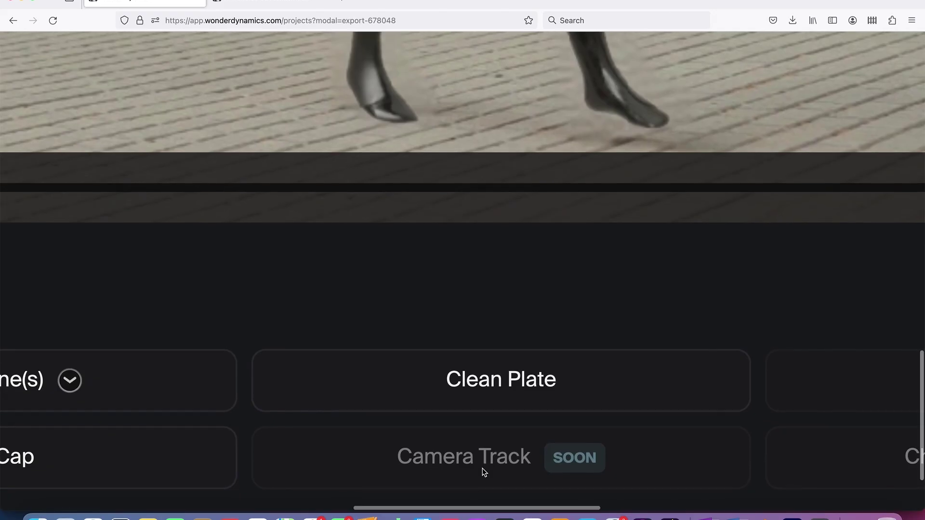
scroll(527, 273, "down", 10, "ctrl")
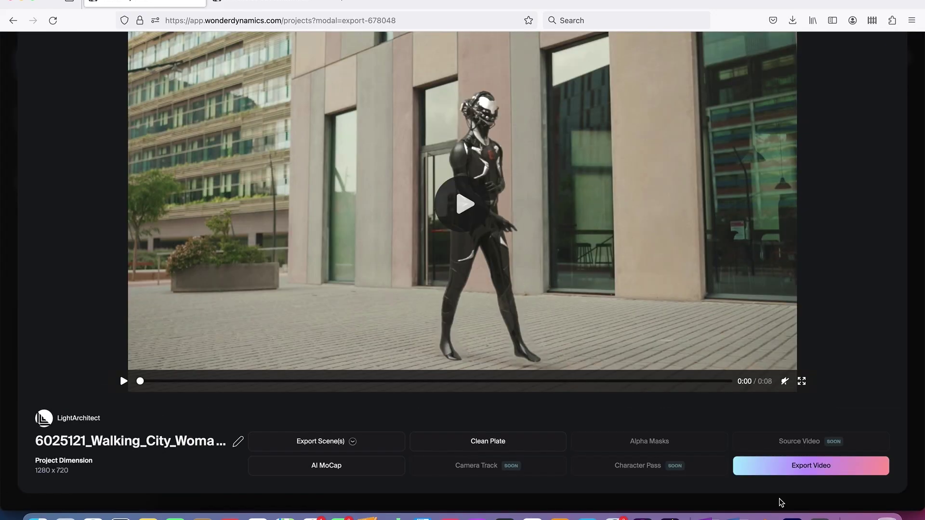
Step: Bring Blender back to the front and play the figure's walk animation
left_click(764, 516)
scroll(340, 253, "left", 10)
scroll(341, 253, "up", 5)
scroll(340, 252, "left", 15)
scroll(341, 252, "left", 3)
key("space")
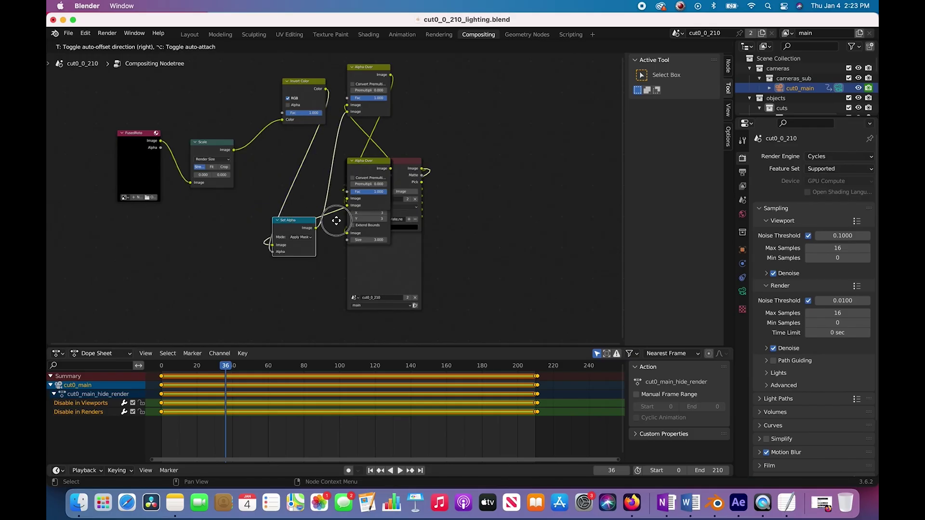
Step: Pull the Alpha Over, Scale, Blur, Invert Color and Set Alpha nodes out of the pile
left_click_drag(336, 216, 525, 91)
left_click_drag(366, 167, 122, 248)
left_click_drag(376, 184, 68, 289)
mouse_move(212, 246)
left_mouse_down()
mouse_move(124, 306)
mouse_move(207, 235)
left_mouse_up()
middle_click_drag(366, 164, 186, 213)
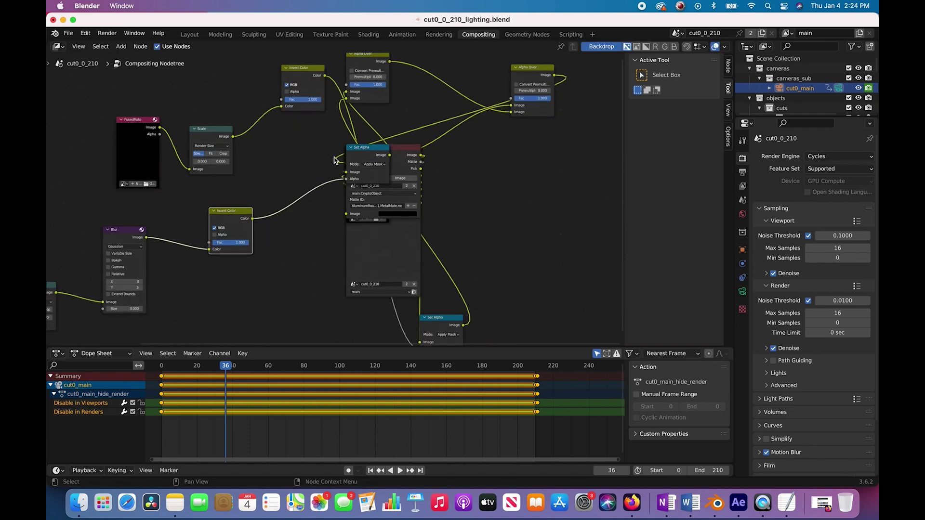
left_click_drag(420, 153, 301, 202)
left_click_drag(355, 160, 562, 206)
Step: Arrange the File Output node and the remaining Set Alpha nodes on the right side
scroll(554, 207, "down", 3)
left_click_drag(350, 112, 462, 274)
left_click_drag(329, 223, 387, 263)
middle_click_drag(440, 201, 656, 250)
left_click_drag(413, 136, 380, 189)
scroll(445, 193, "right", 5)
left_click_drag(492, 268, 303, 199)
left_click_drag(400, 237, 234, 220)
scroll(460, 175, "down", 2)
scroll(460, 175, "right", 5)
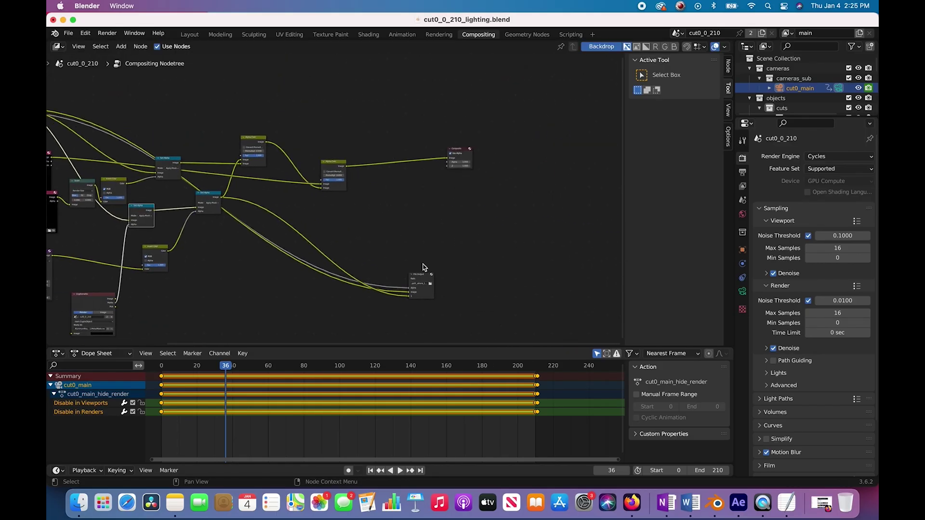
left_click_drag(421, 272, 349, 219)
Step: Select the CleanPlate node and nudge the Invert Color node to the right
scroll(499, 178, "left", 5)
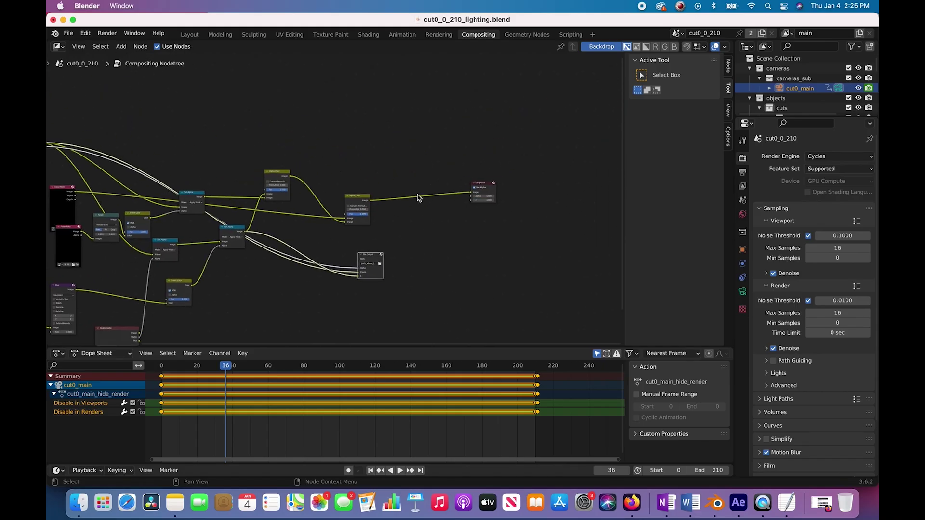
scroll(260, 120, "up", 4)
scroll(293, 157, "right", 6)
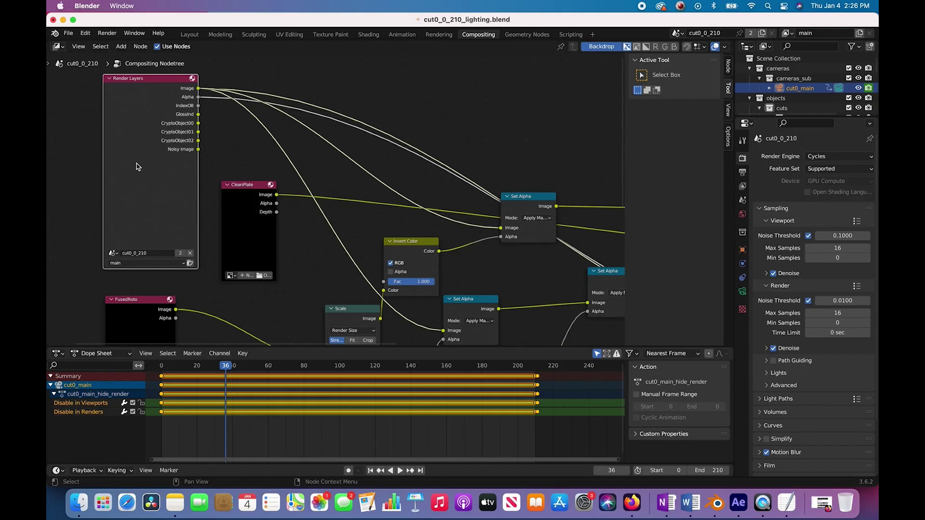
scroll(151, 163, "down", 2)
scroll(217, 183, "left", 4)
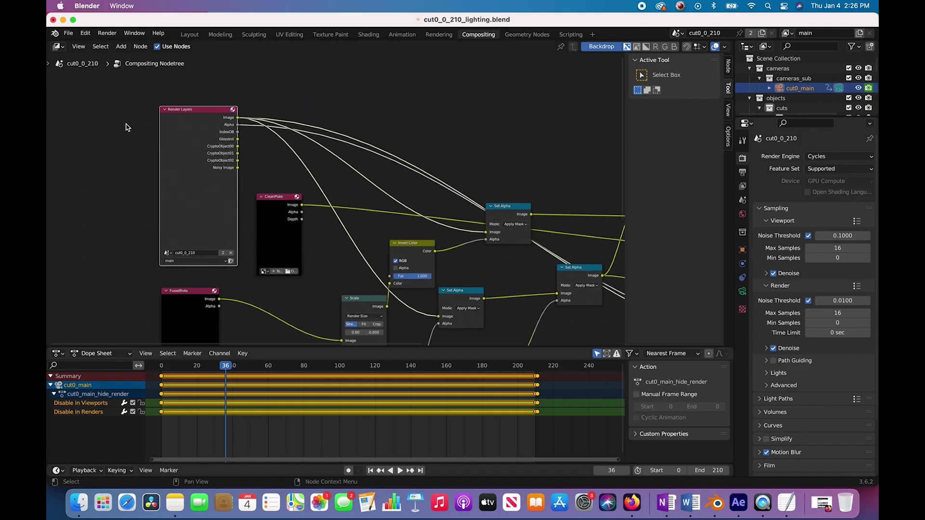
left_click(304, 209)
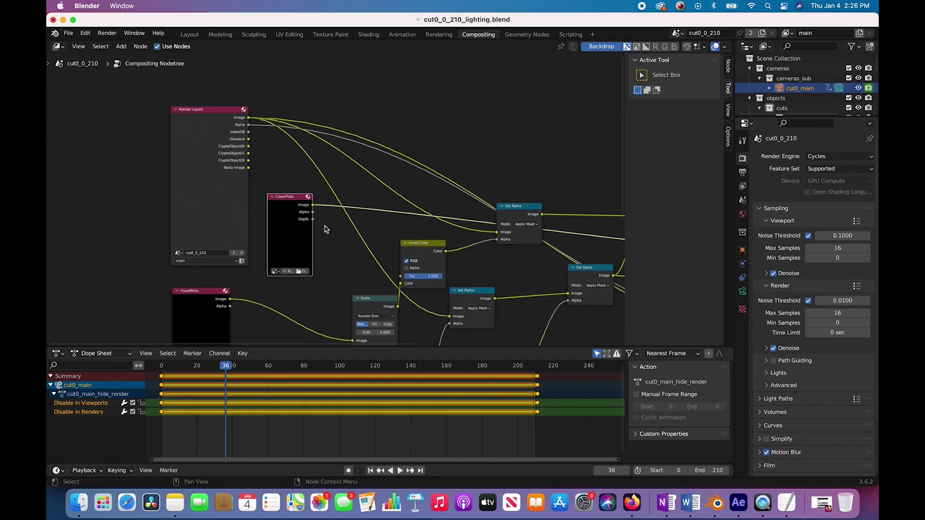
scroll(494, 224, "down", 5)
scroll(494, 224, "right", 2)
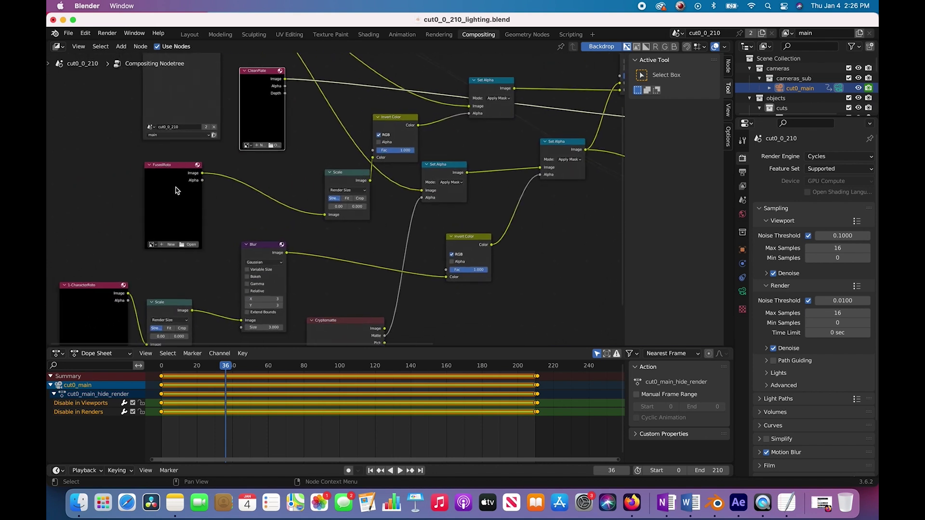
scroll(168, 192, "right", 7)
scroll(169, 192, "up", 1)
left_click_drag(218, 148, 256, 142)
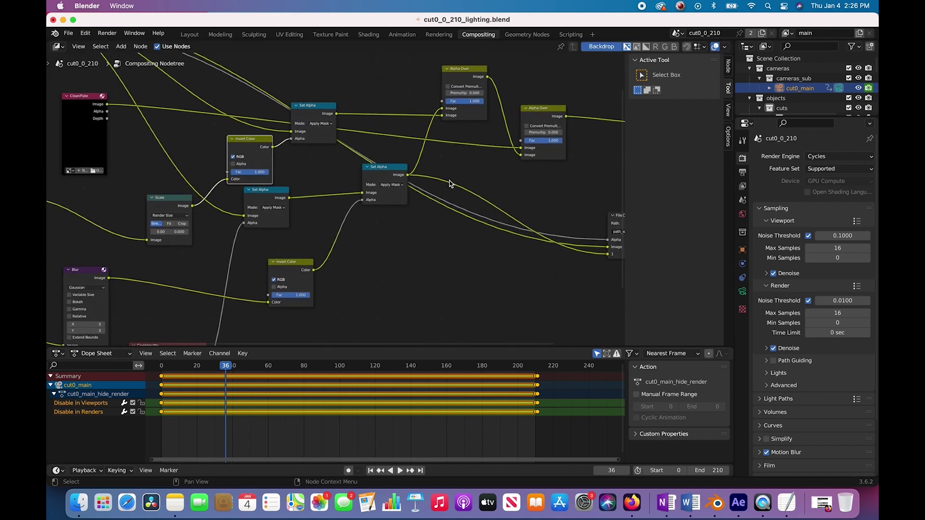
Step: Look over the spread-out tree, box-select all nodes, and switch to the Wonder Studio export page
scroll(284, 153, "right", 1)
scroll(431, 215, "down", 3)
scroll(377, 207, "left", 9)
scroll(378, 207, "down", 4)
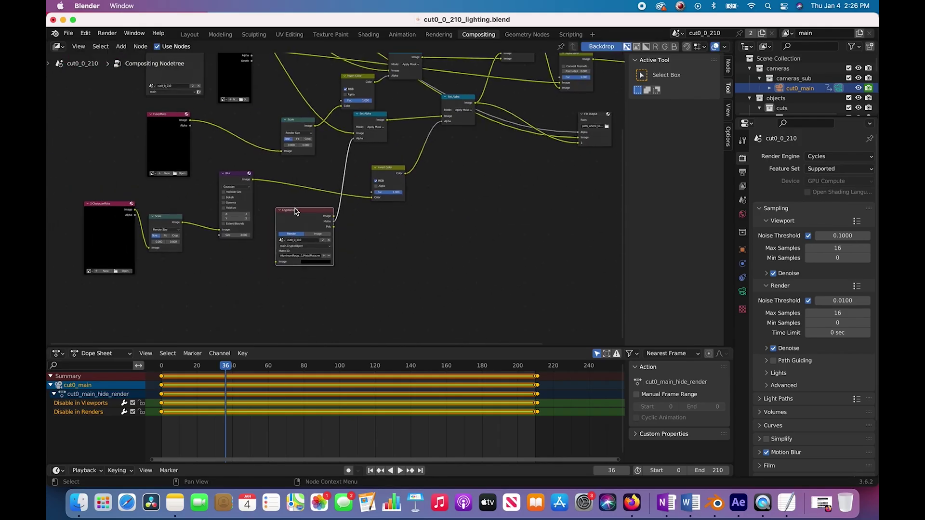
scroll(292, 220, "right", 6)
scroll(291, 219, "up", 4)
scroll(366, 212, "left", 6)
scroll(366, 212, "up", 1)
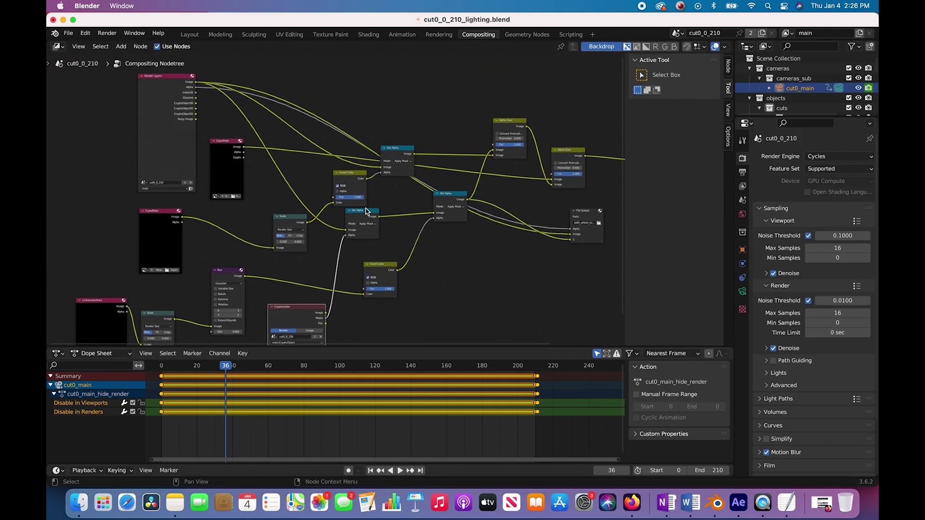
scroll(366, 212, "down", 5, "ctrl")
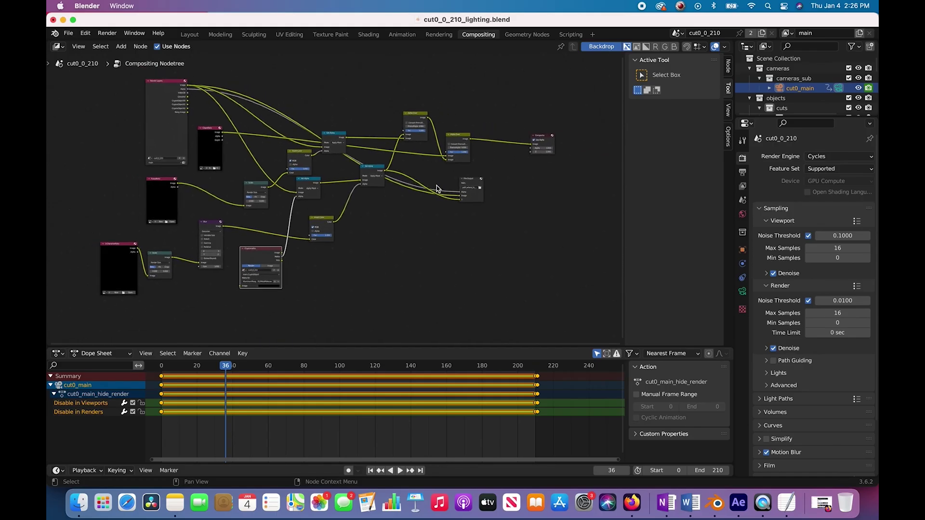
left_click_drag(591, 79, 115, 299)
left_click(631, 502)
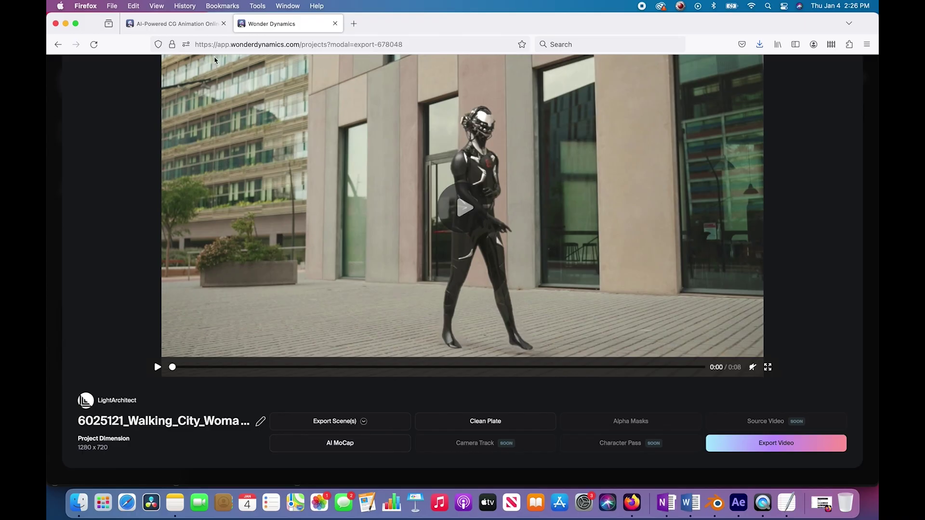
Step: Return to Blender's node tree, box-select the compositing nodes, then deselect them with Alt+A
left_click(716, 502)
left_click_drag(582, 87, 101, 317)
key("alt+a")
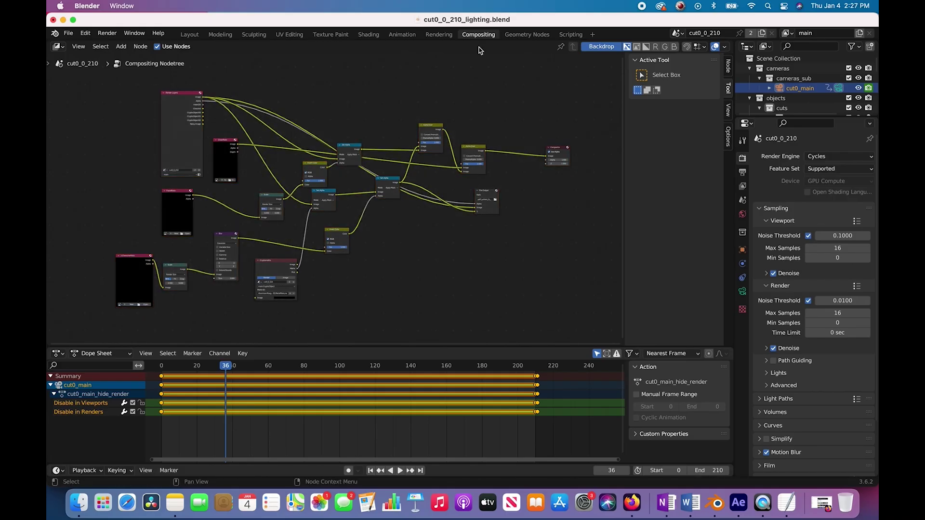
Step: Switch to the Layout workspace, briefly checking Compositing, and orbit around the camera and figure
left_click(184, 34)
scroll(397, 187, "left", 10)
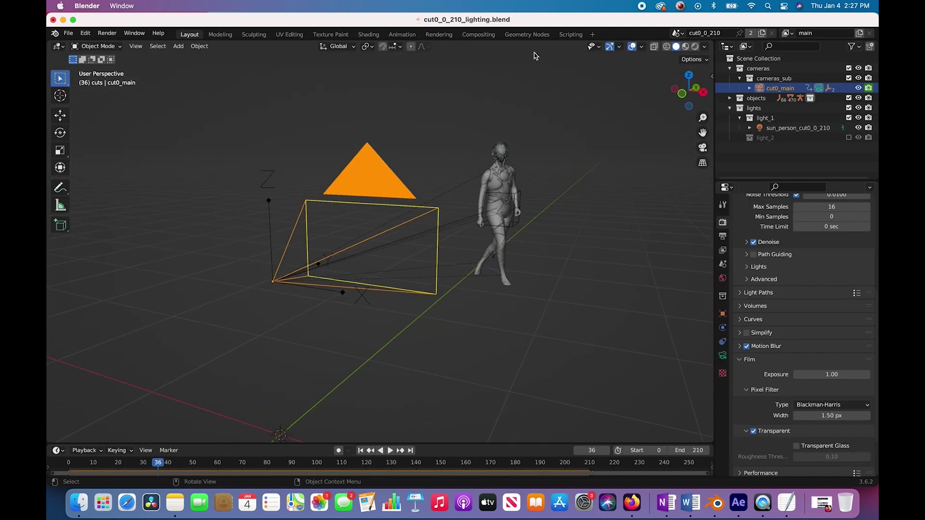
left_click(478, 34)
left_click(190, 34)
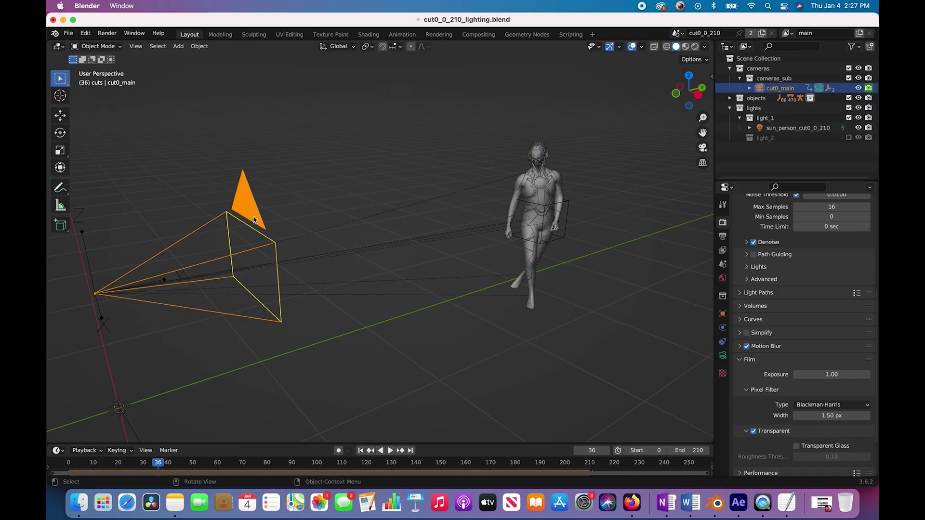
middle_click_drag(233, 270, 394, 240)
scroll(394, 240, "left", 3)
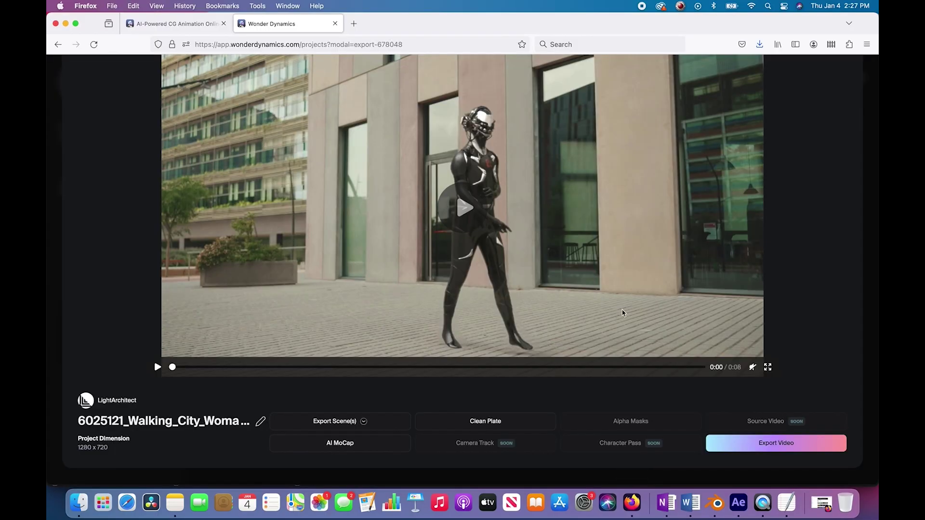
Step: Scroll through the export page to review the 8-second, 1280 x 720 robot render
scroll(531, 288, "up", 2)
scroll(531, 368, "down", 2)
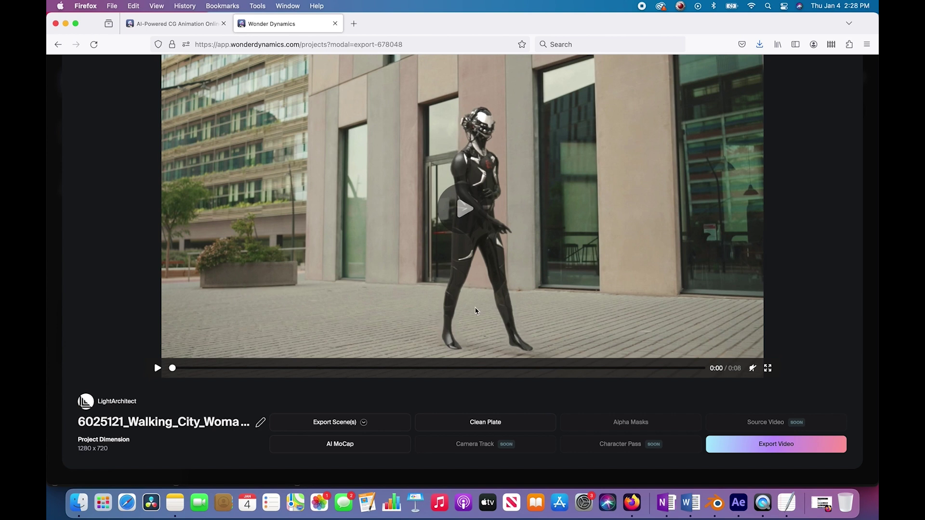
scroll(501, 303, "up", 2)
scroll(530, 295, "down", 1)
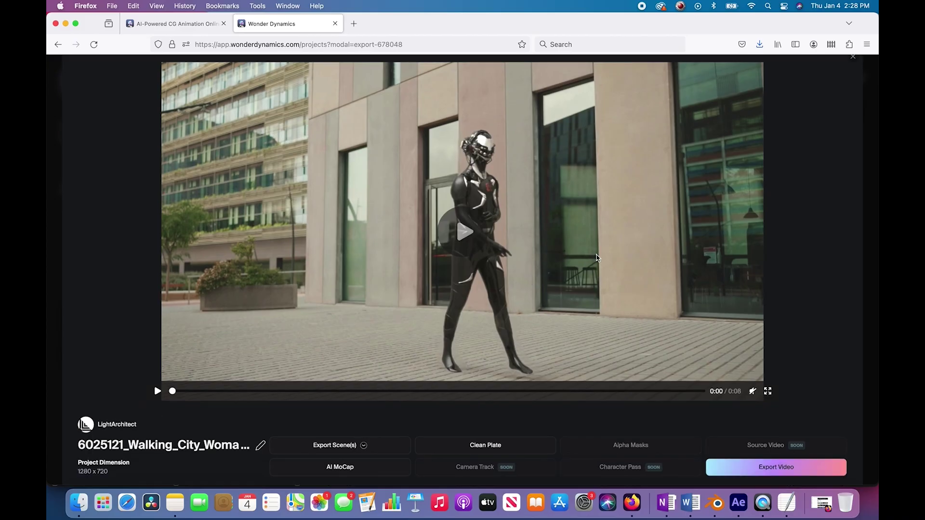
scroll(532, 294, "up", 1)
scroll(537, 290, "down", 3)
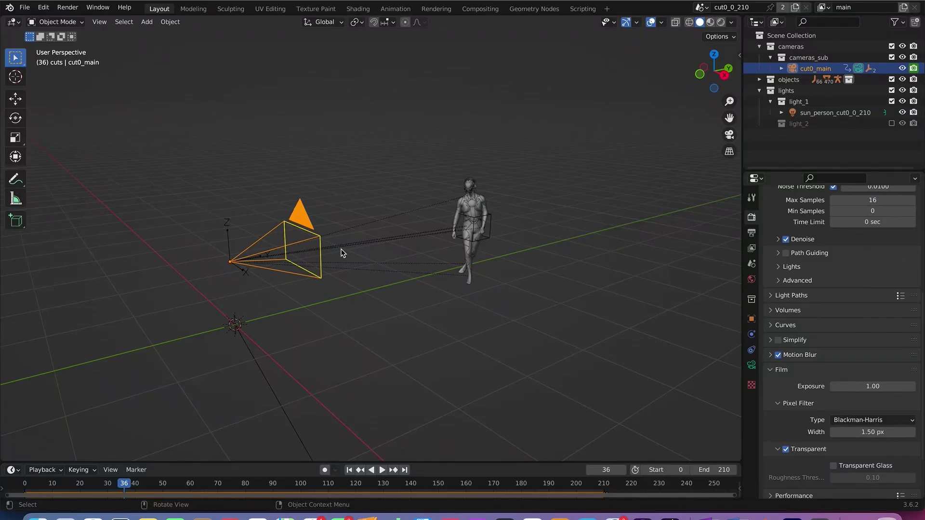
scroll(341, 252, "left", 15)
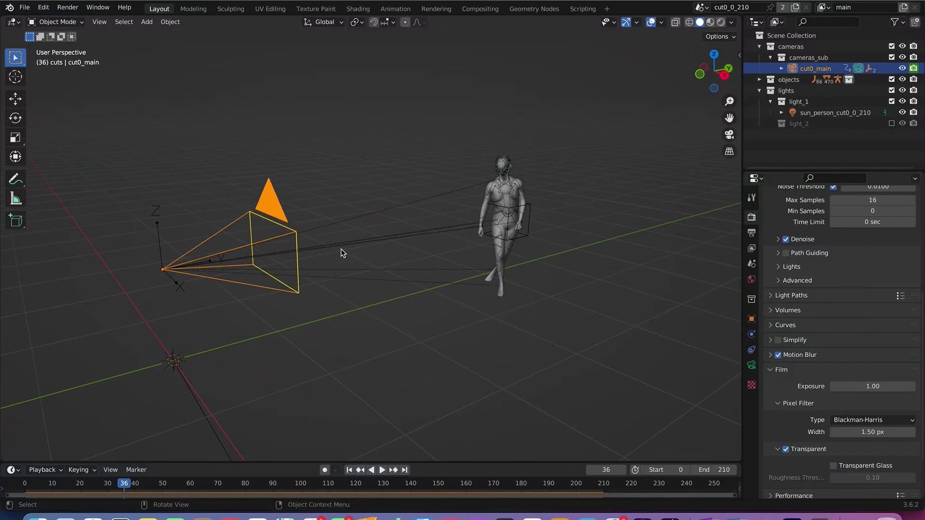
scroll(341, 252, "left", 15)
key("shift+Left")
key("space")
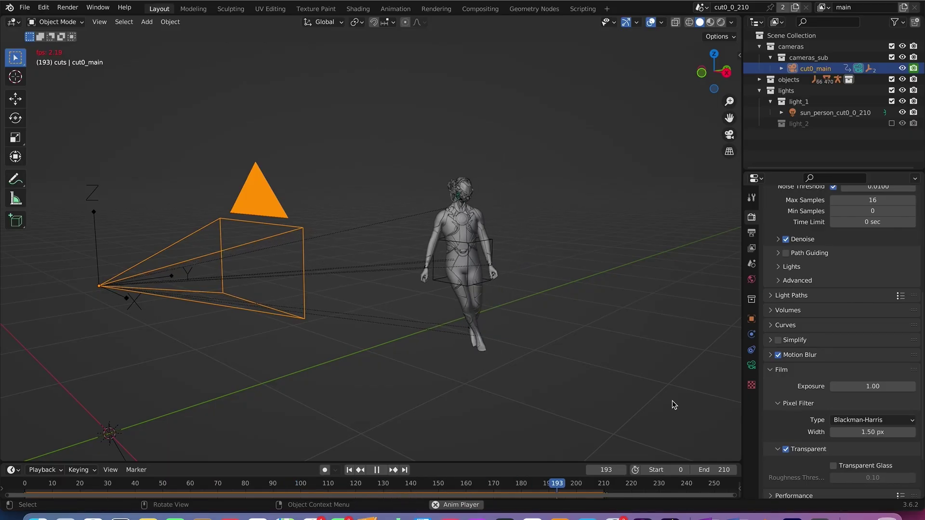
key("space")
middle_click_drag(673, 404, 429, 229)
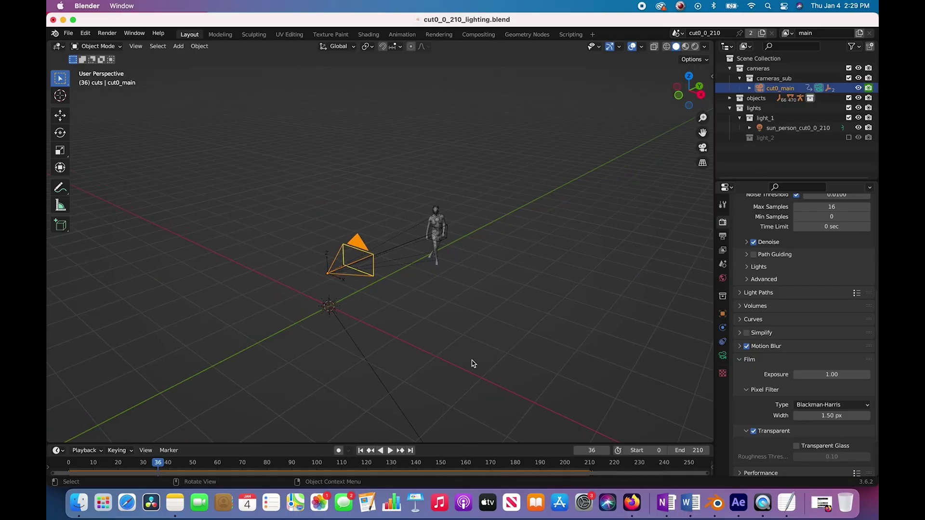
middle_click_drag(474, 364, 461, 280)
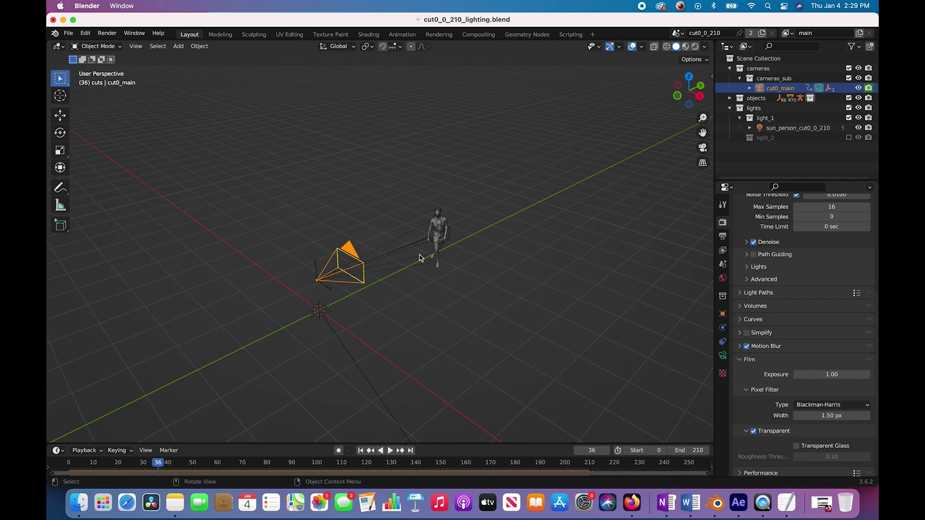
scroll(419, 258, "up", 2)
left_click_drag(572, 134, 437, 310)
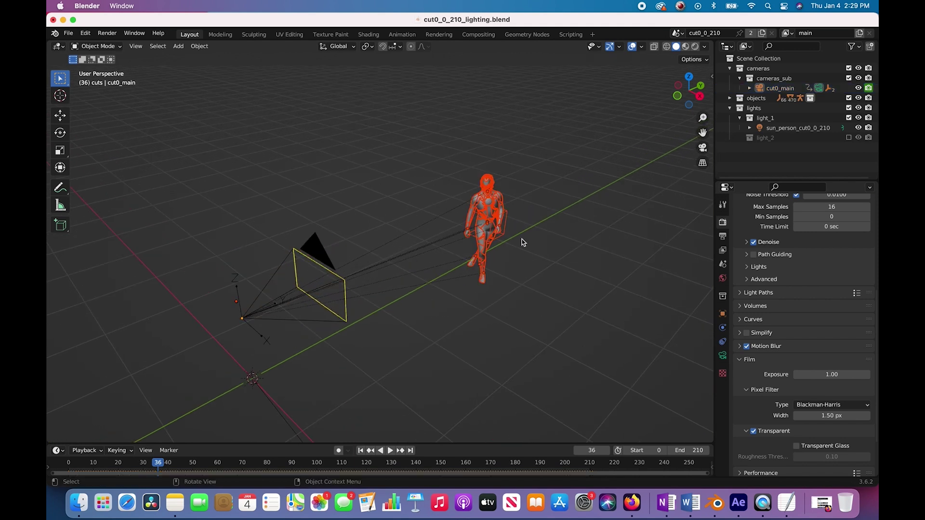
left_click(573, 189)
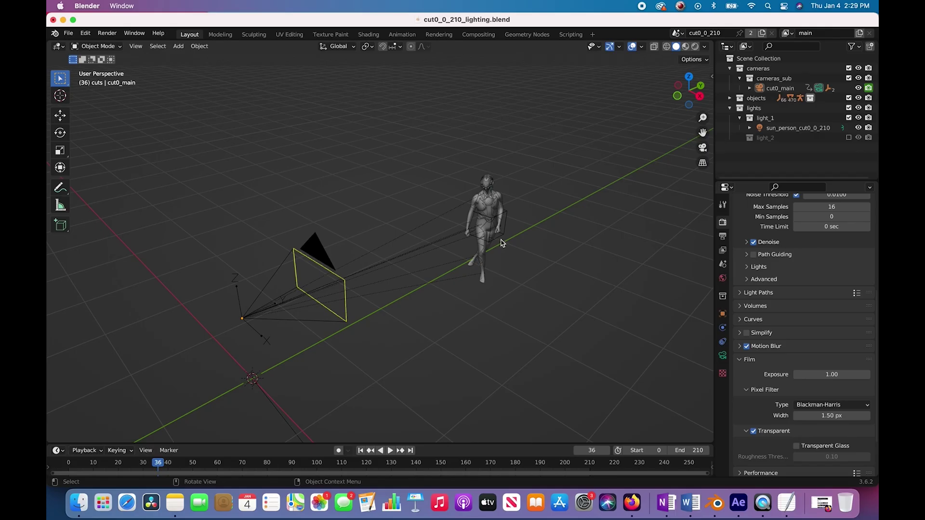
left_click_drag(558, 152, 403, 354)
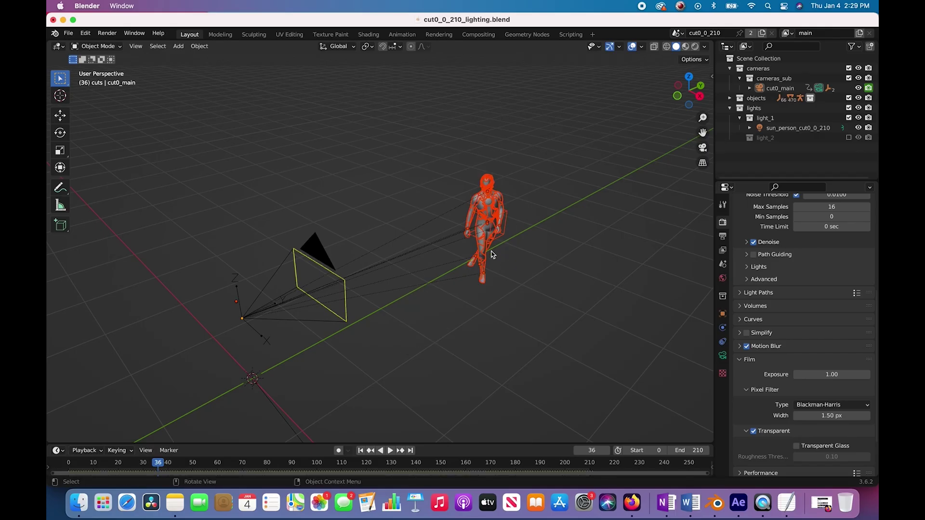
left_click(530, 151)
scroll(542, 269, "left", 3)
scroll(543, 270, "left", 3)
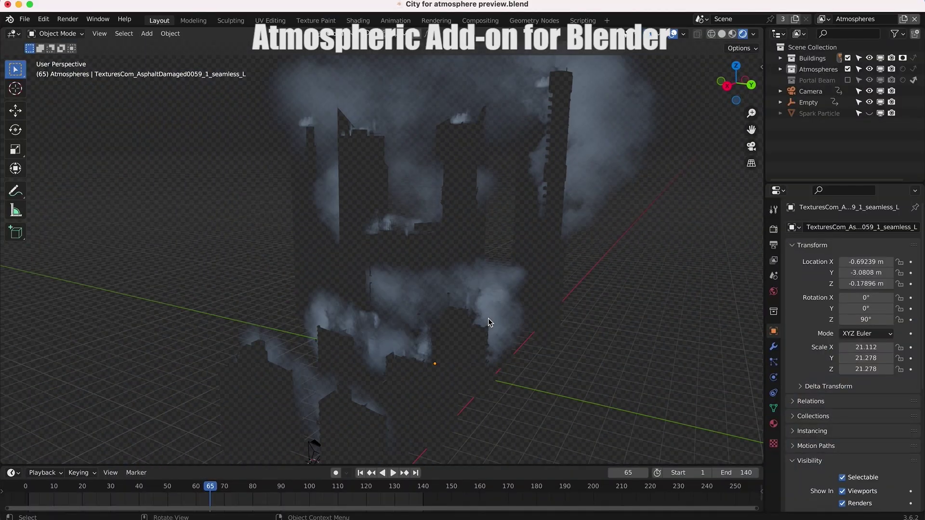
Step: Orbit the view to a frontal angle on the foggy city buildings in City for atmosphere preview.blend
middle_click_drag(488, 318, 564, 298)
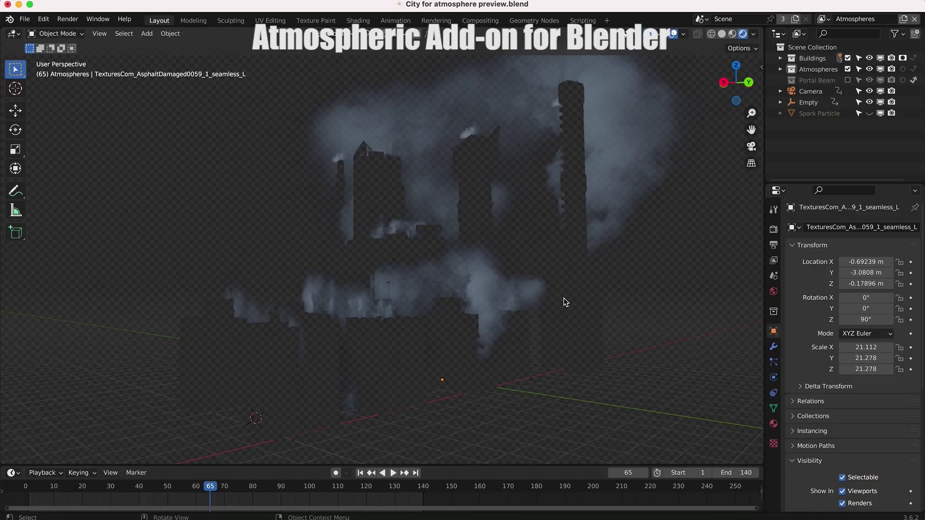